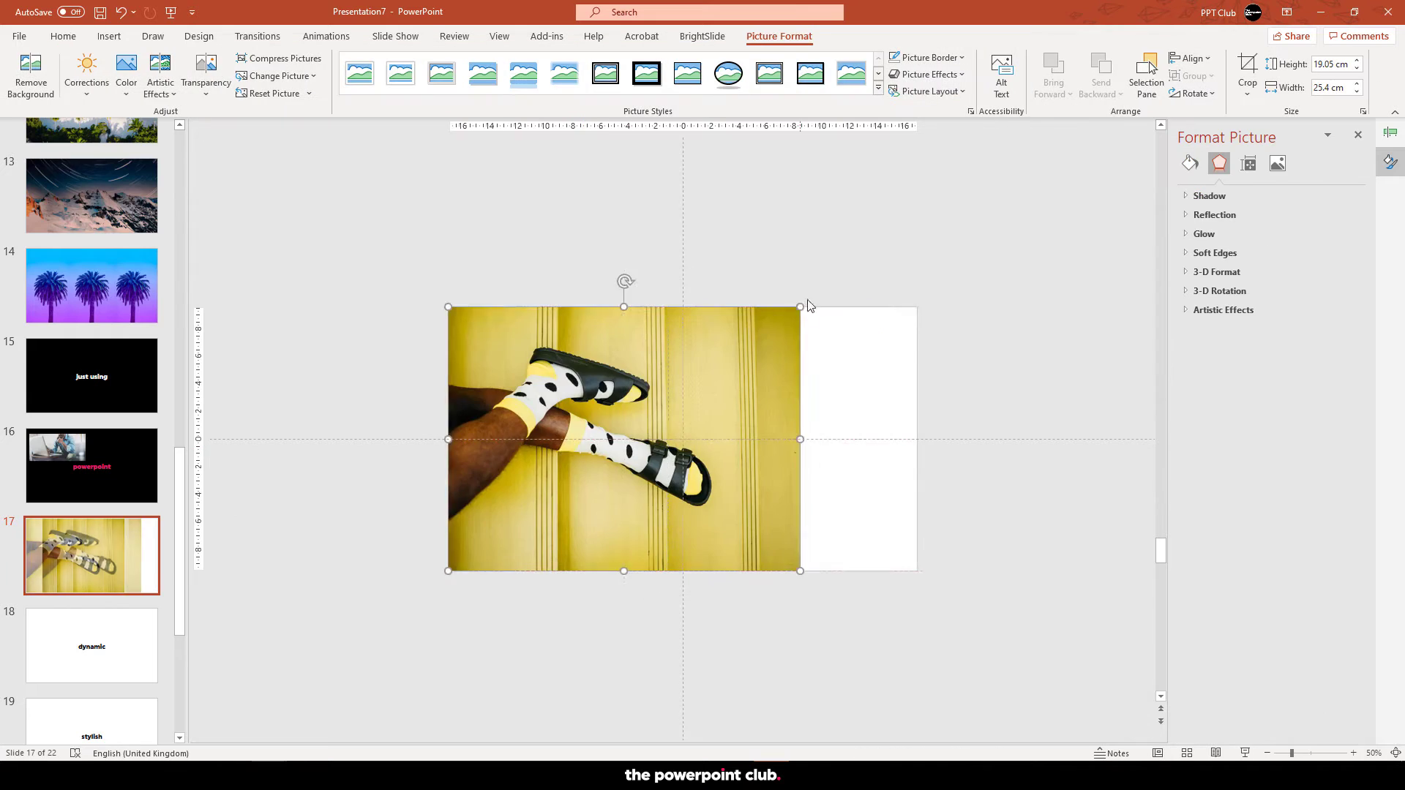
Step: Enlarge the picture of the spotted socks on slide 17 proportionally until it spans the full slide width
left_click_drag(800, 304, 917, 219)
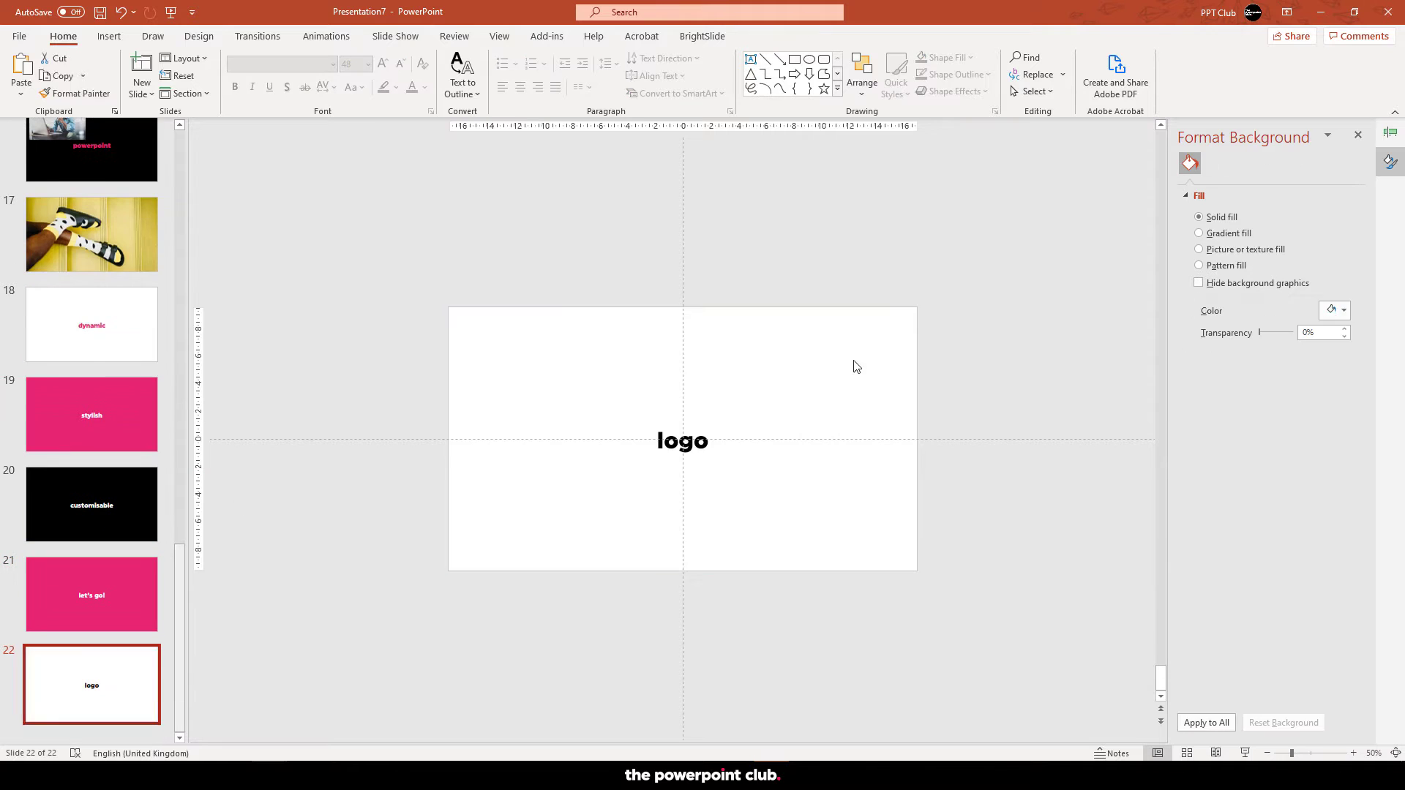
Step: Set the background of the logo slide 22 to black and review all slides in Slide Sorter view
left_click(1336, 310)
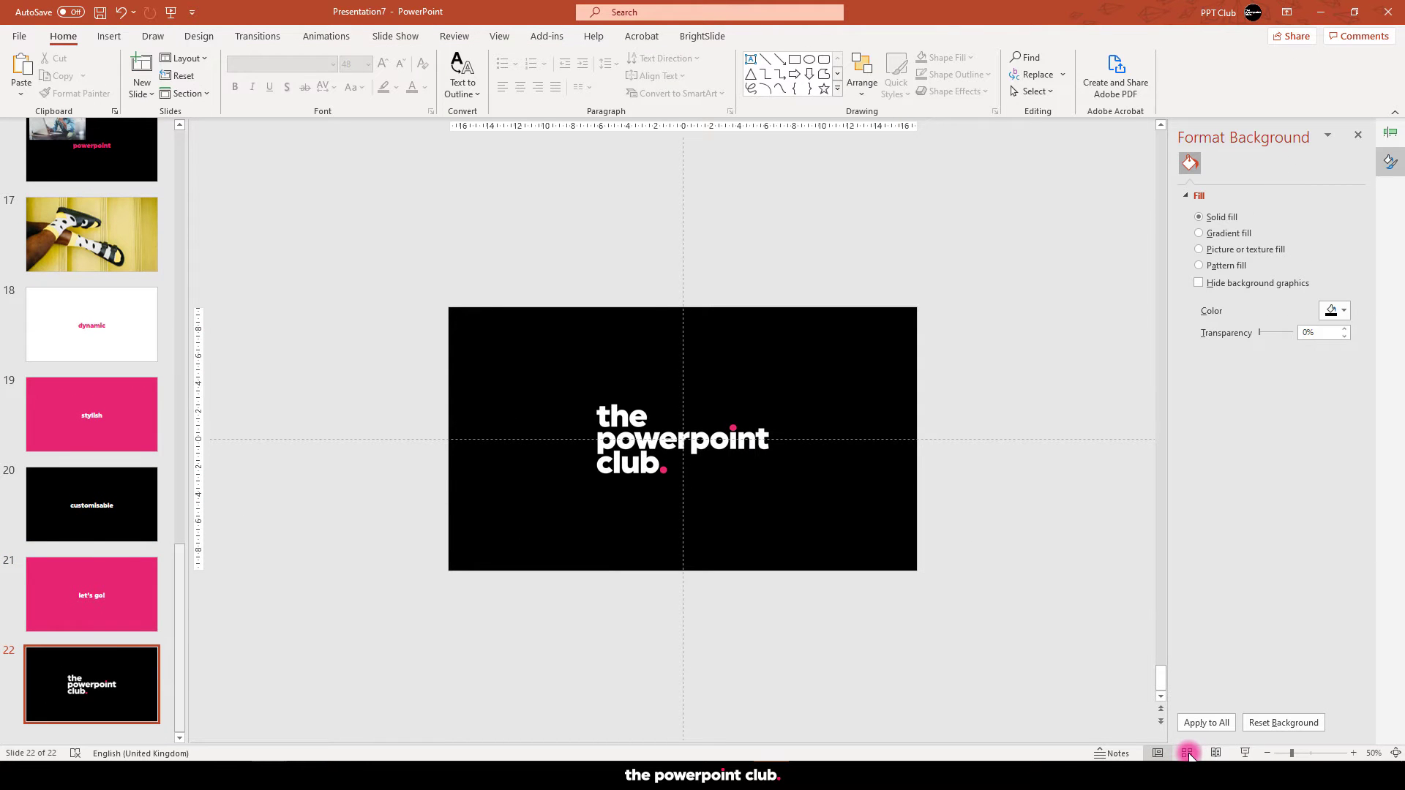
left_click(1186, 752)
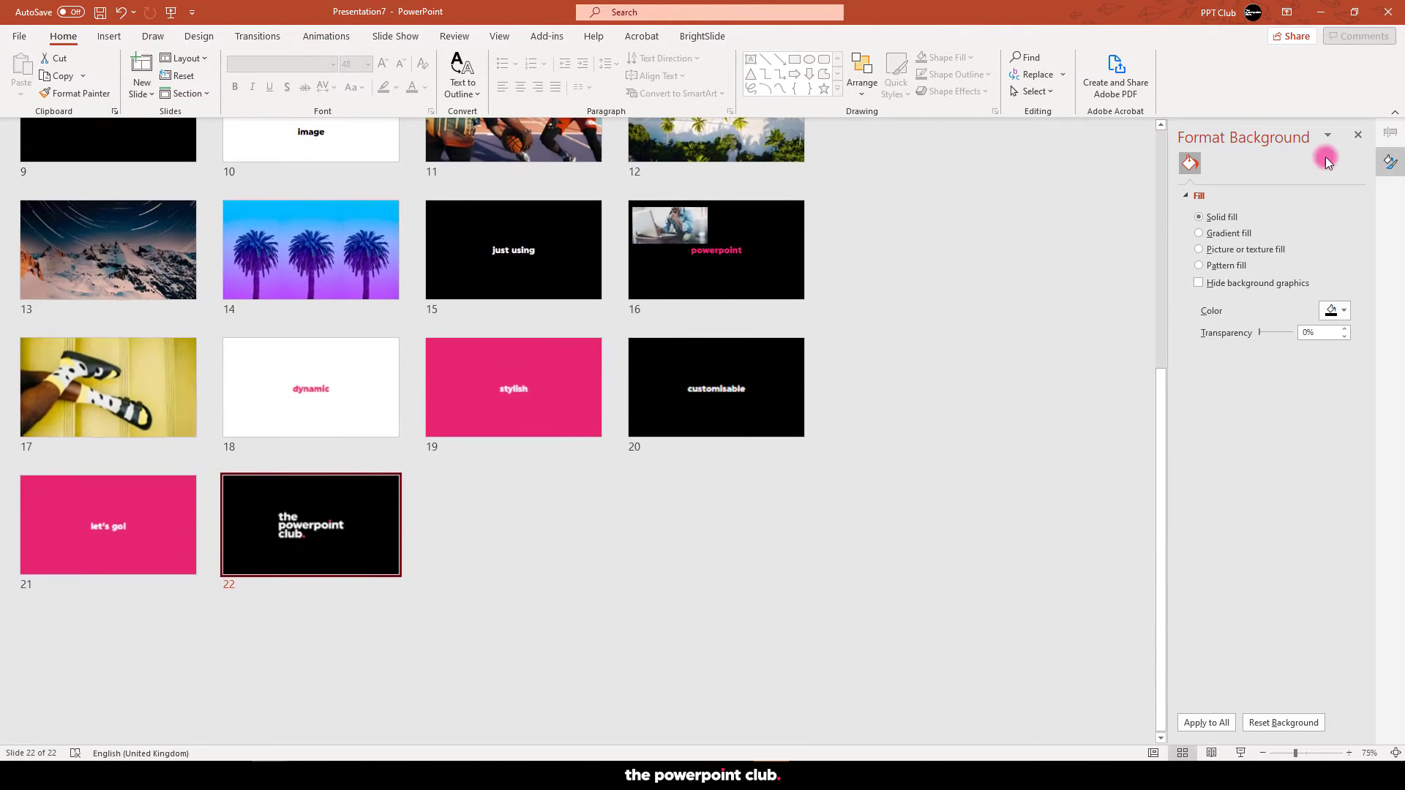
left_click(1358, 135)
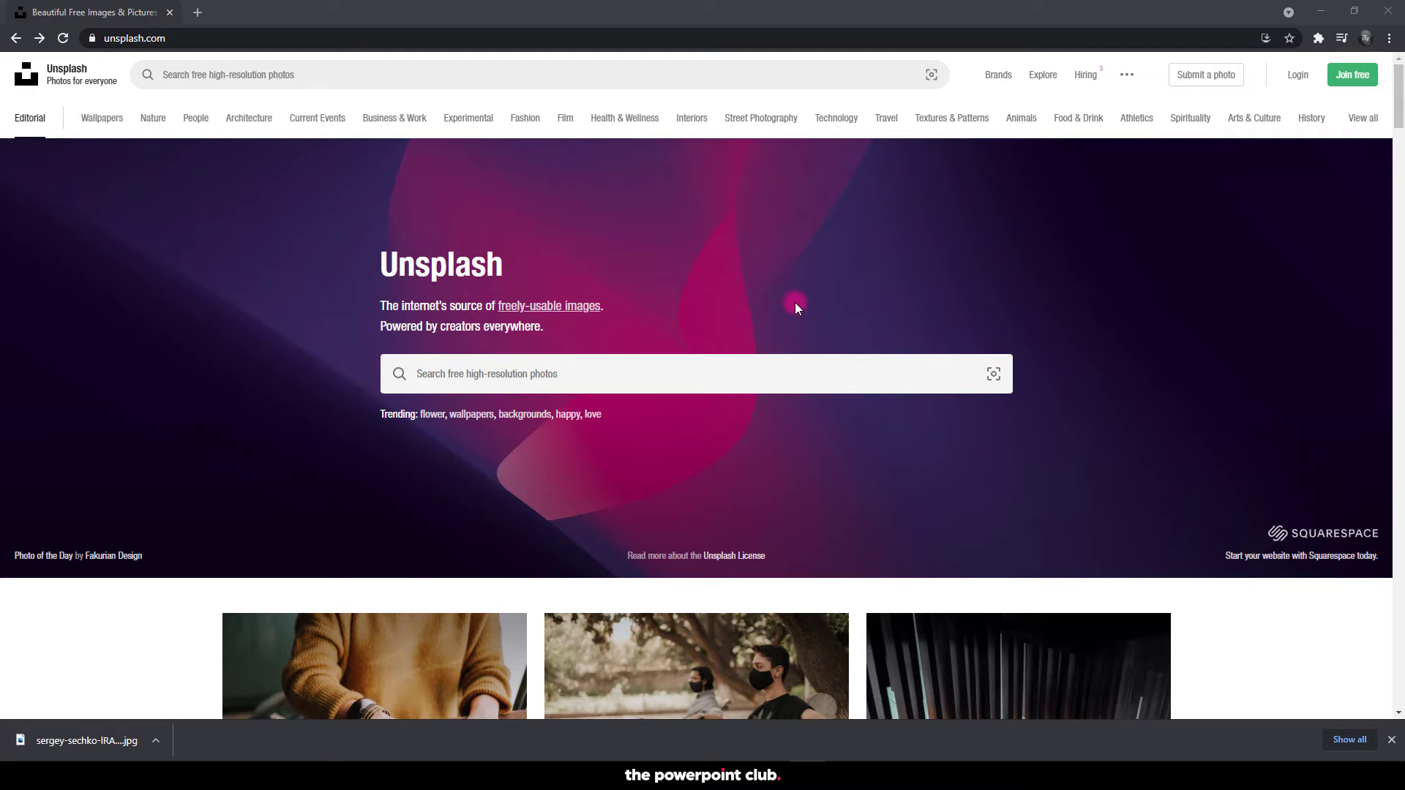
Step: Switch to Unsplash and look through the Editorial, Health & Wellness and Athletics photos, opening the outdoor basketball player photo
scroll(672, 380, "down", 5)
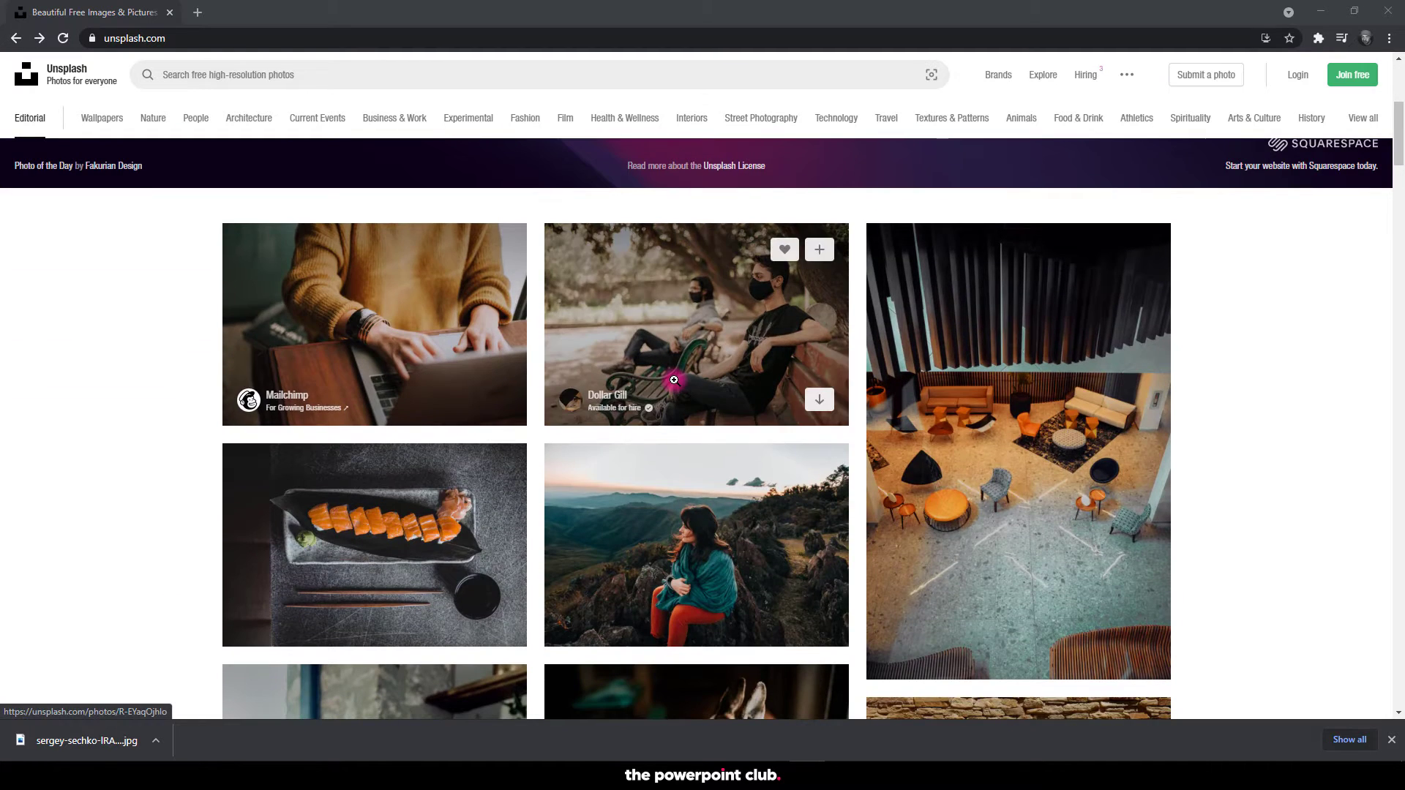
scroll(674, 380, "down", 14)
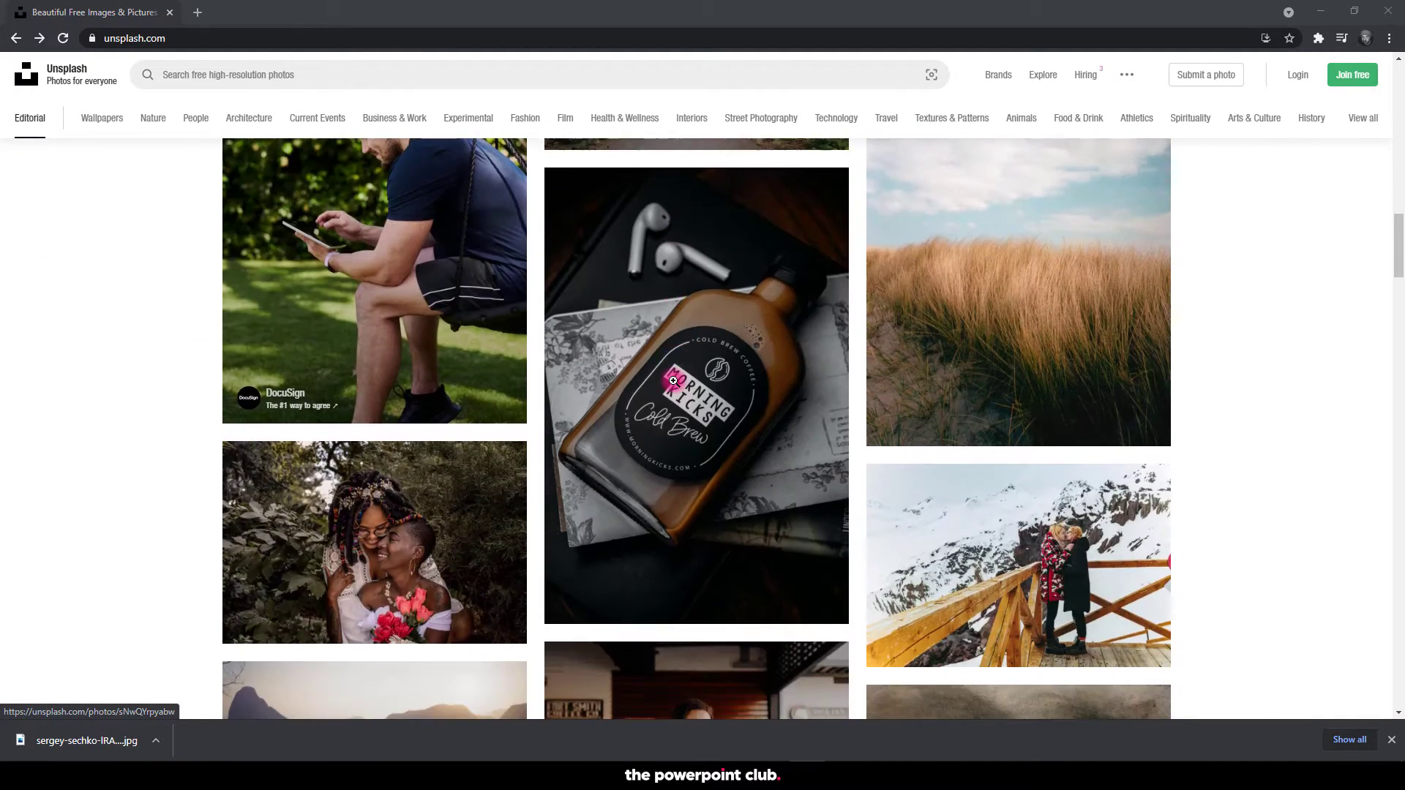
scroll(674, 380, "down", 14)
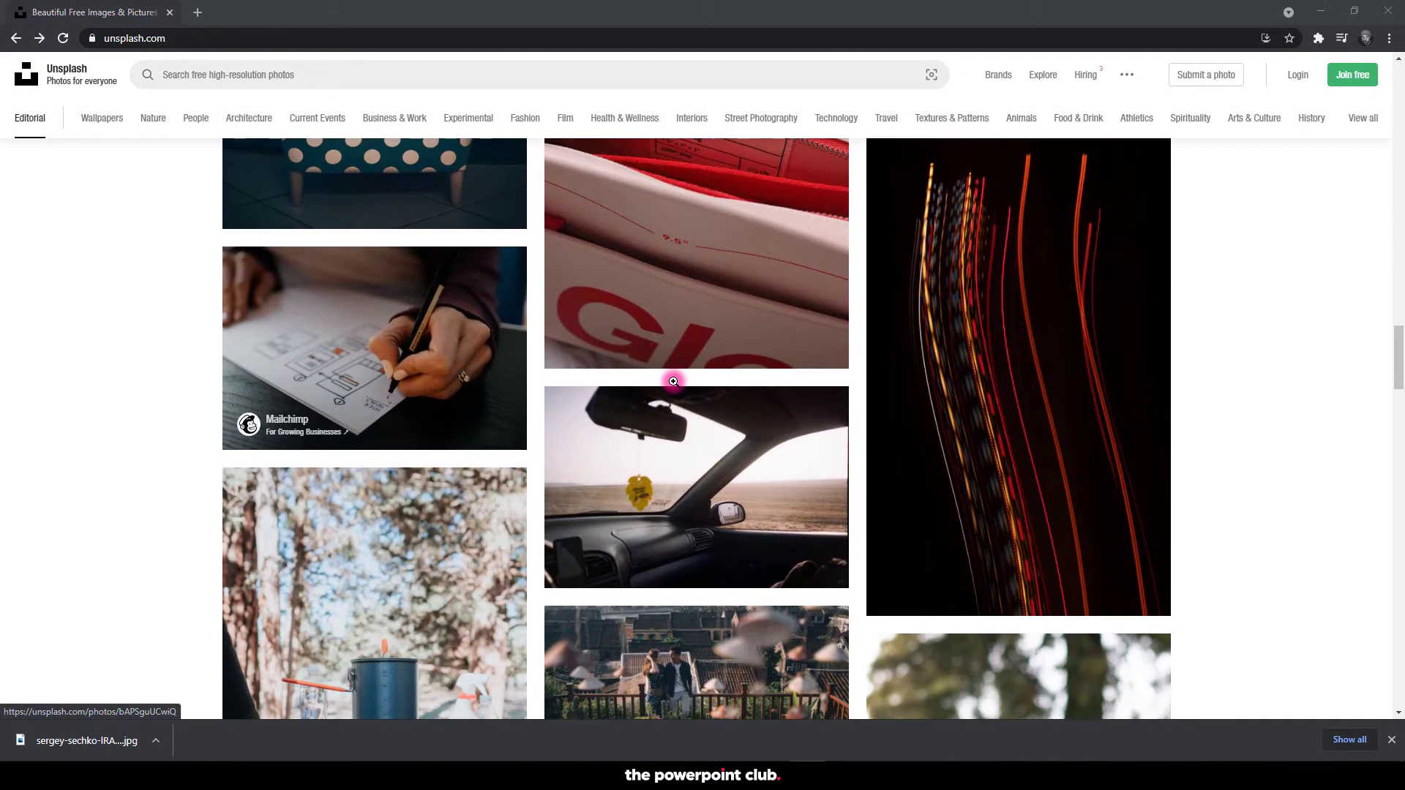
scroll(673, 382, "down", 14)
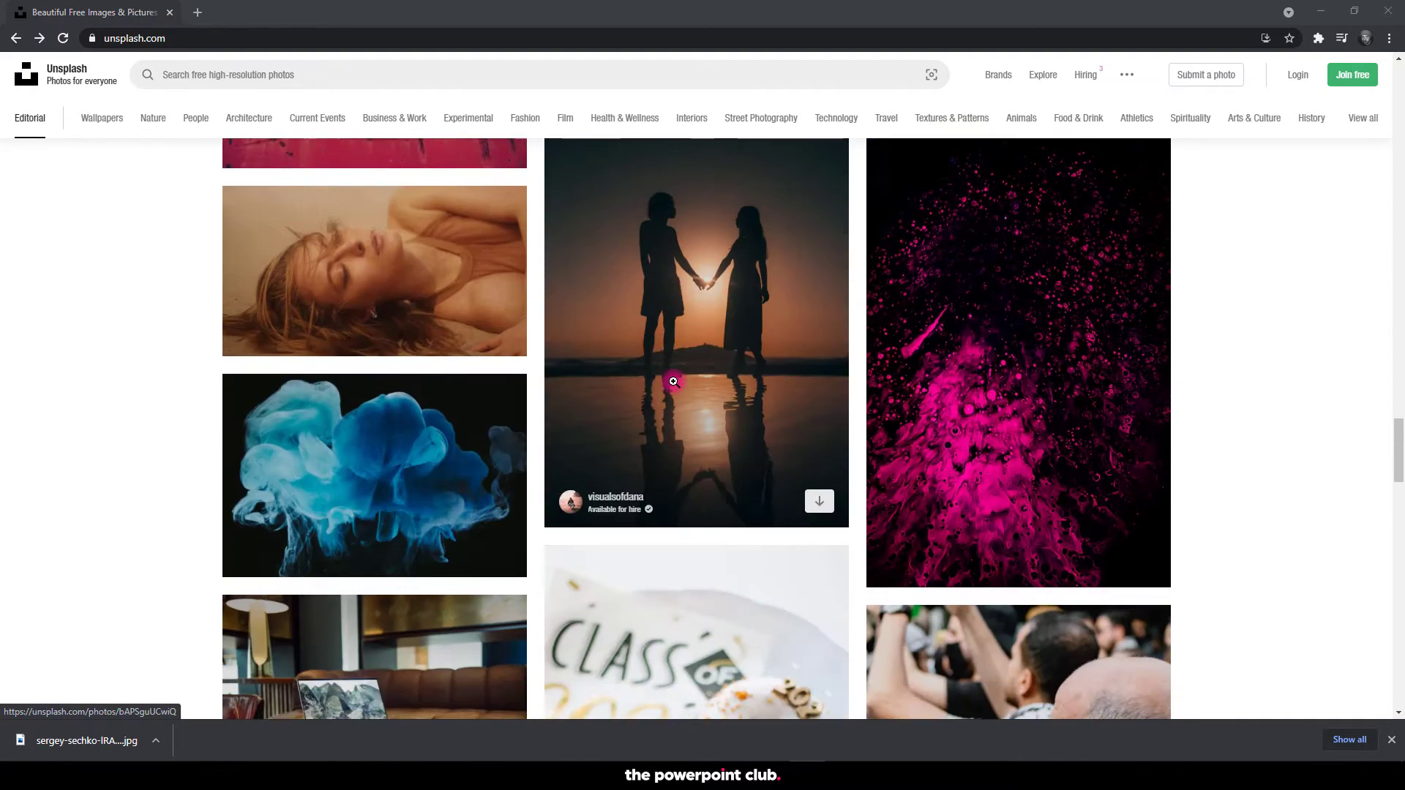
scroll(673, 382, "down", 8)
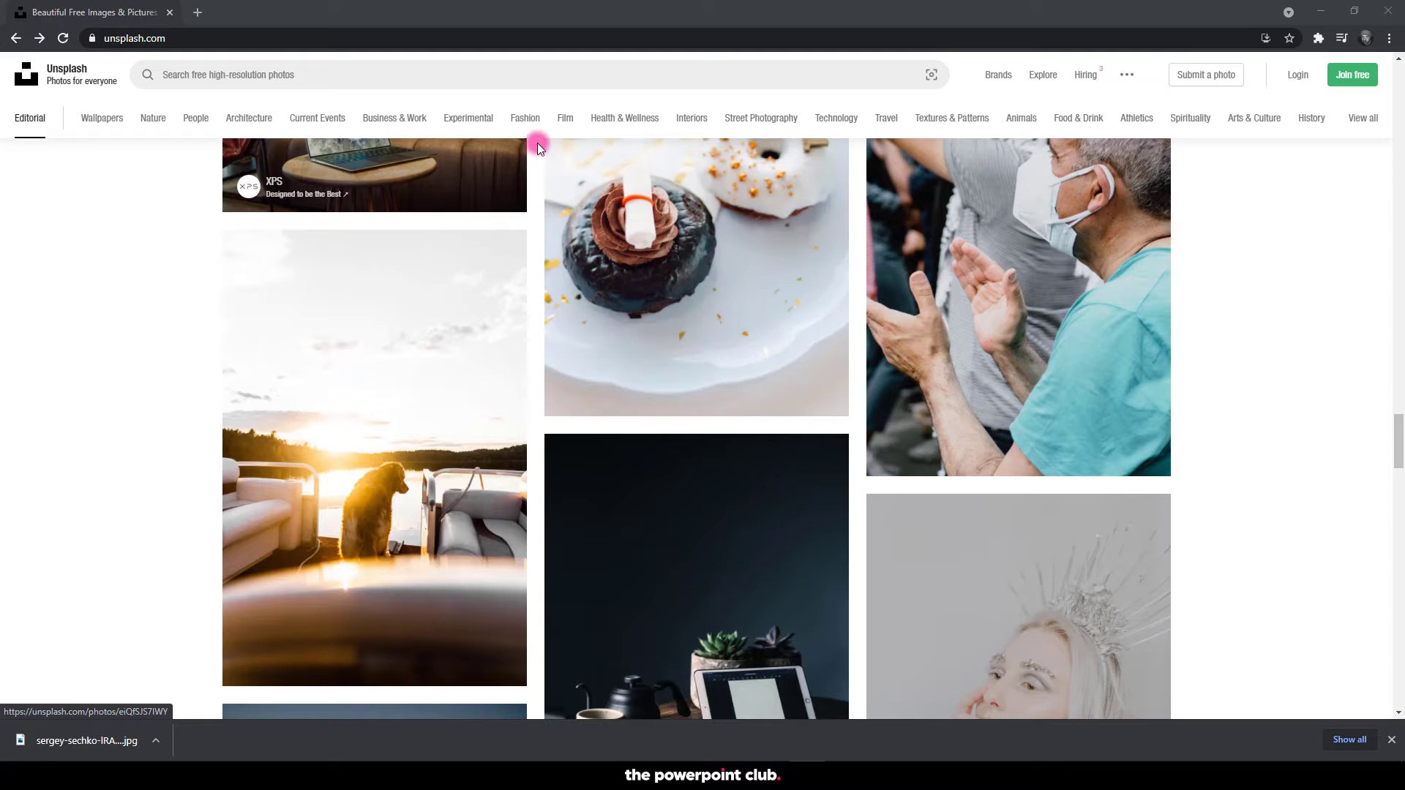
left_click(641, 117)
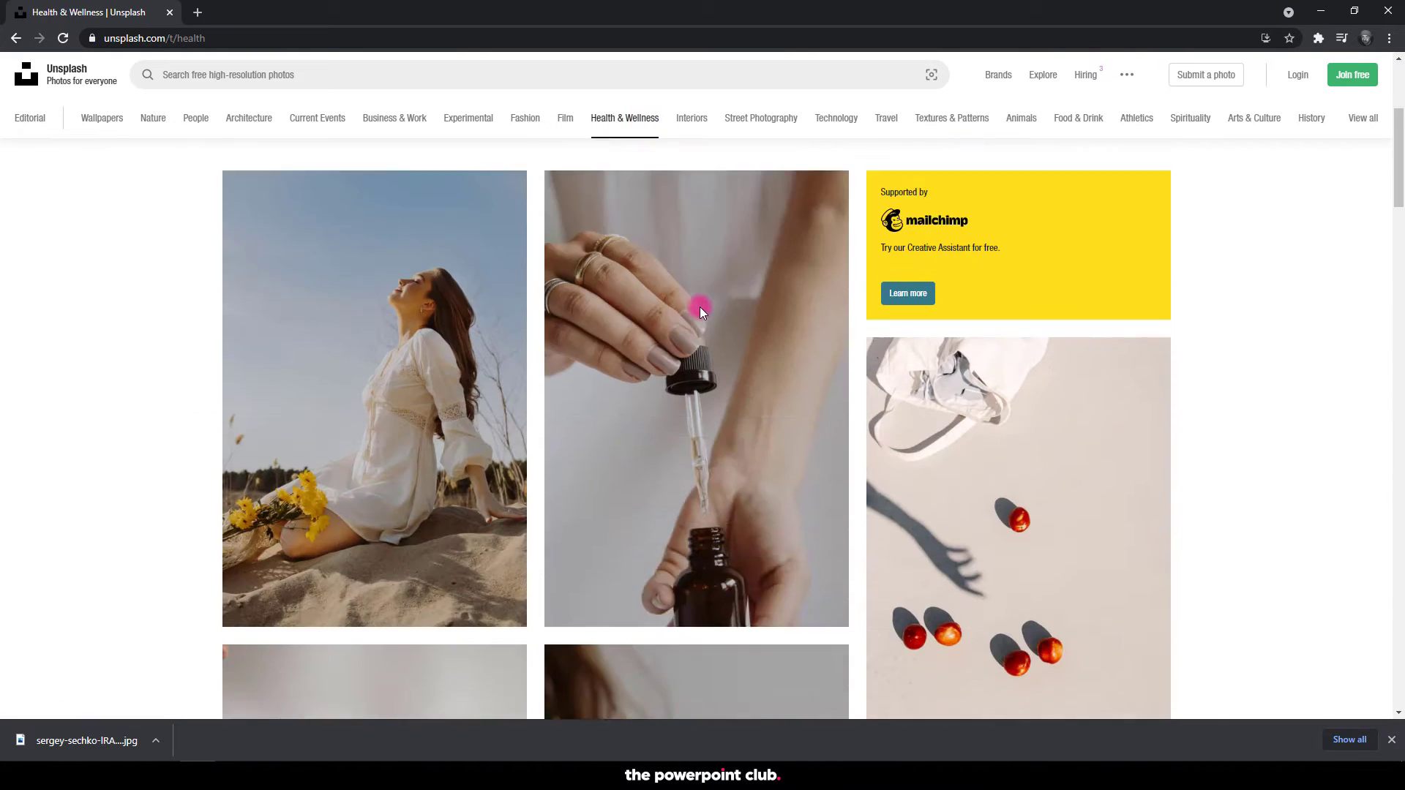
scroll(701, 315, "down", 15)
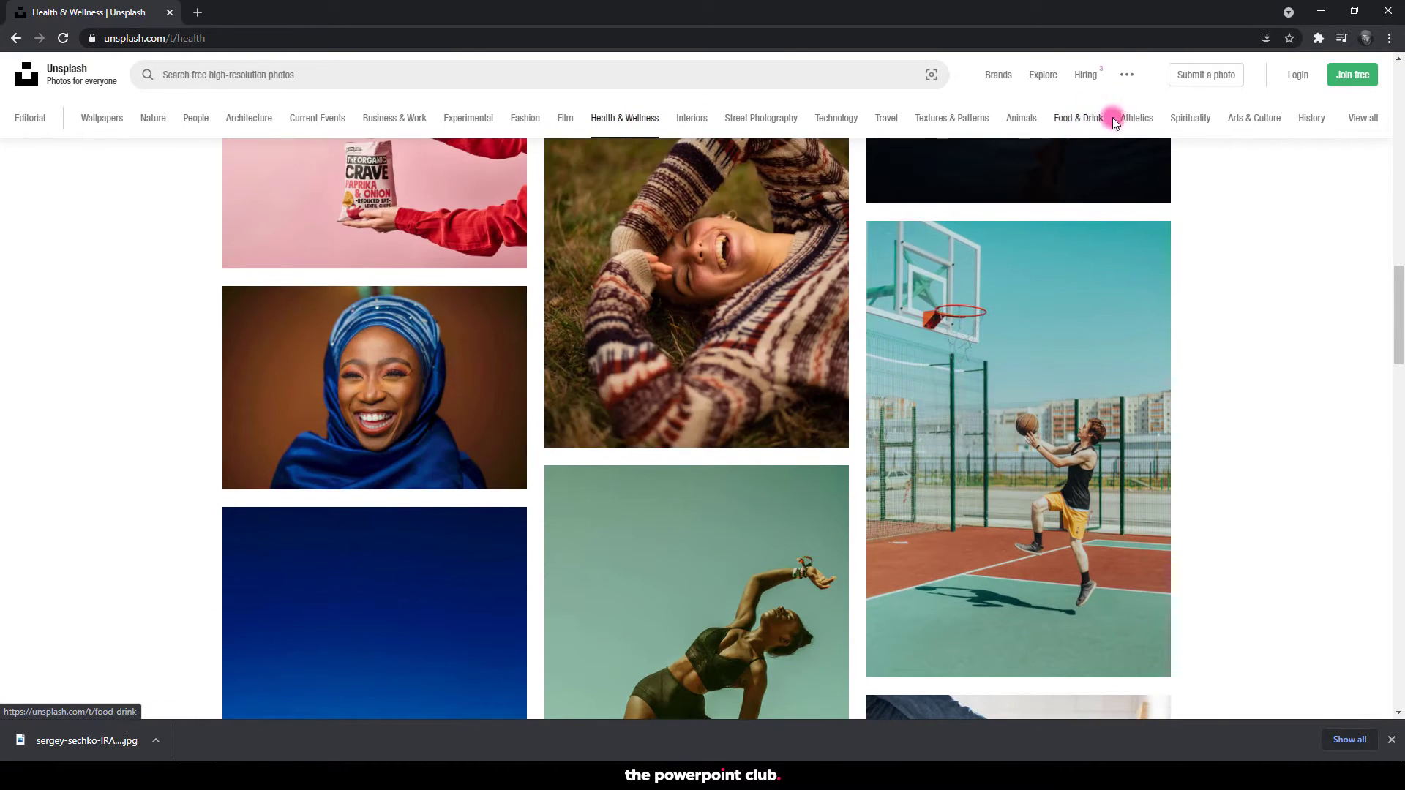
left_click(1134, 117)
scroll(789, 363, "down", 7)
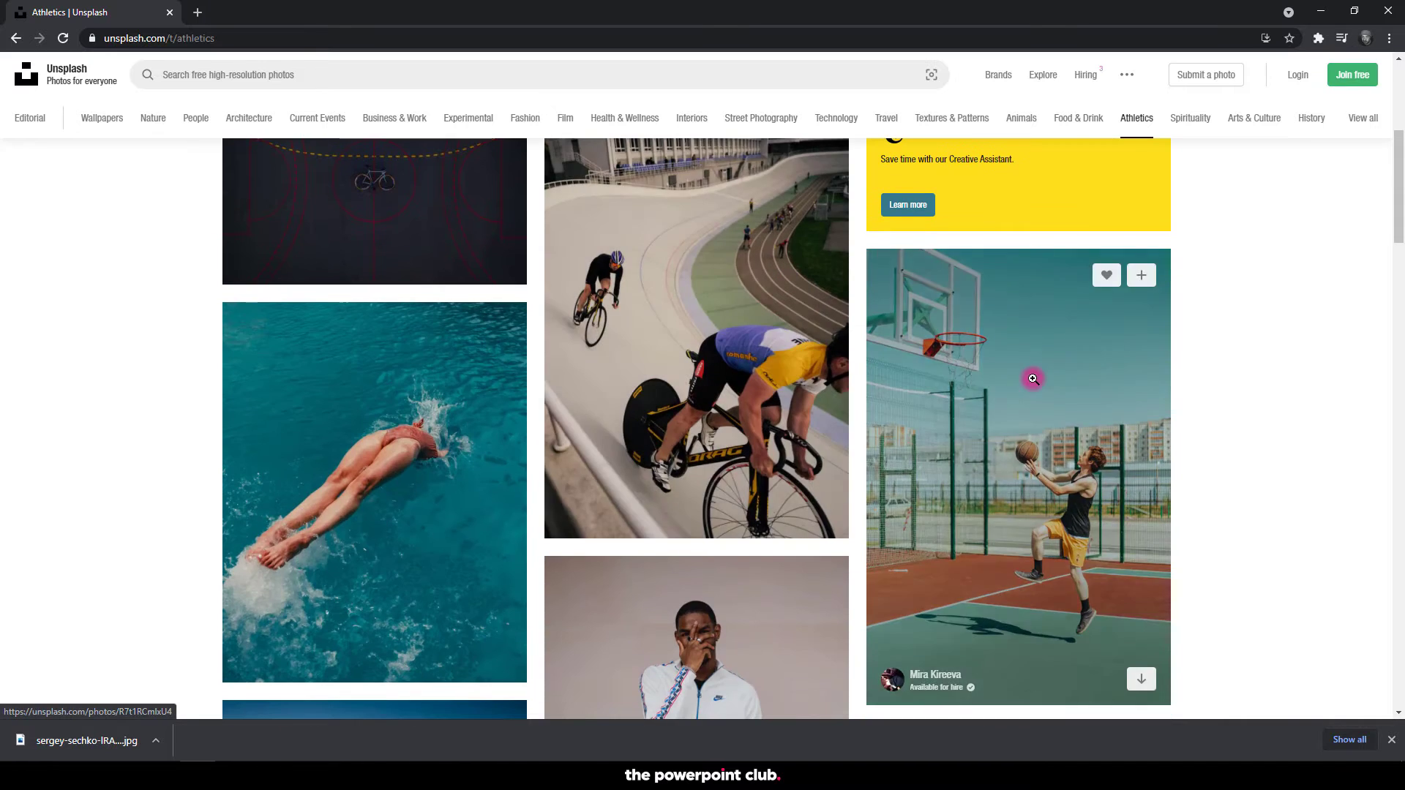
left_click(1033, 379)
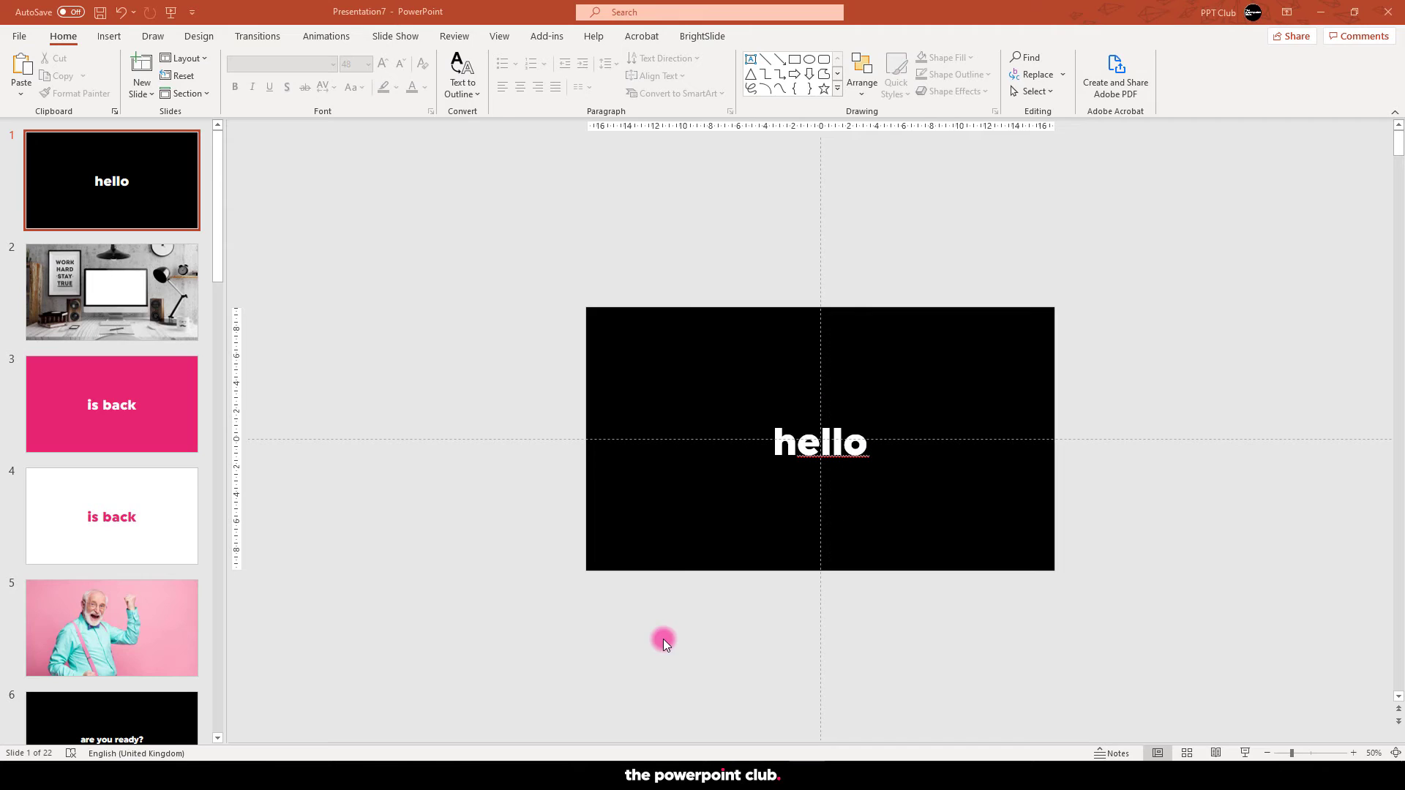
Step: Duplicate the first slide, "hello", twice in the presentation in PowerPoint
left_click(69, 140)
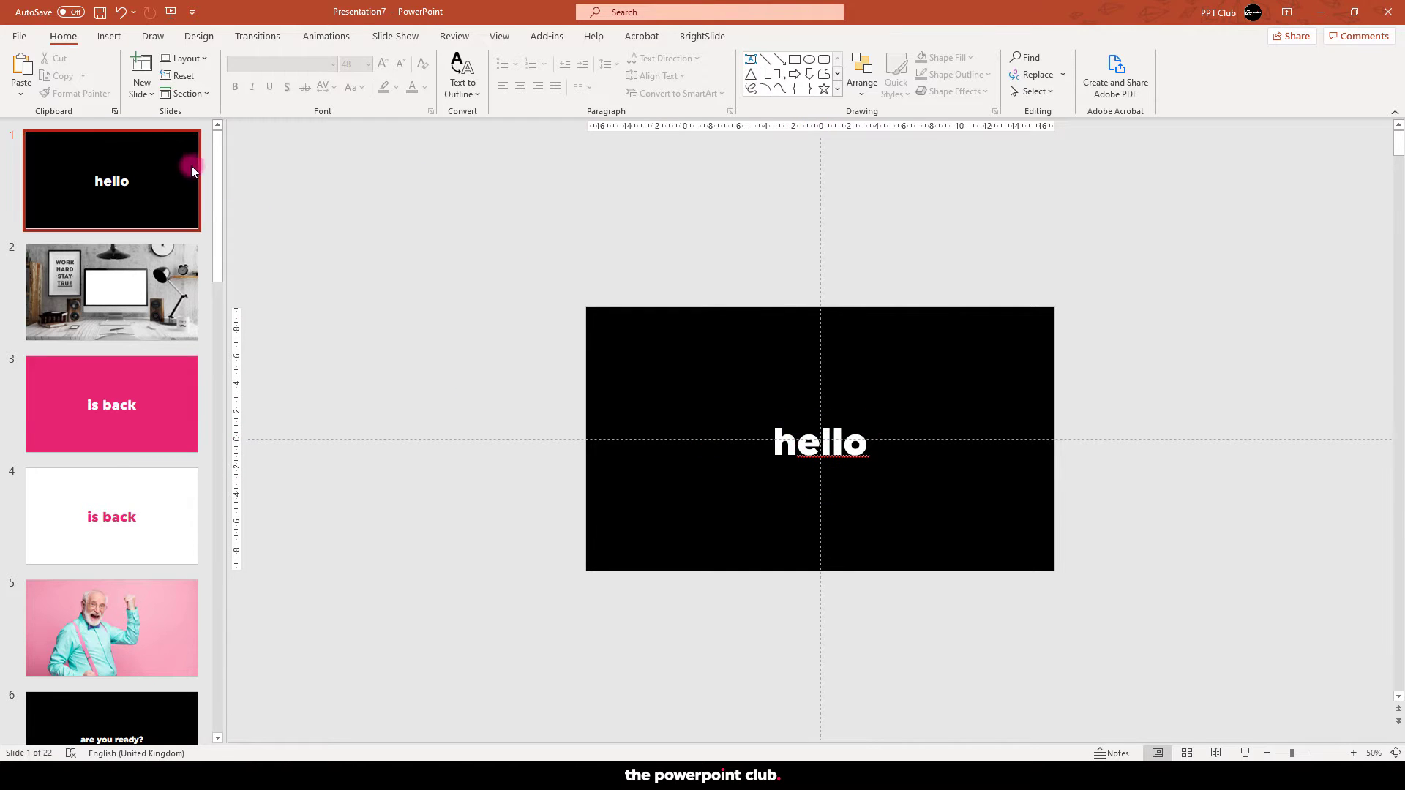
left_click(147, 127)
left_click(161, 164)
key("ctrl+d")
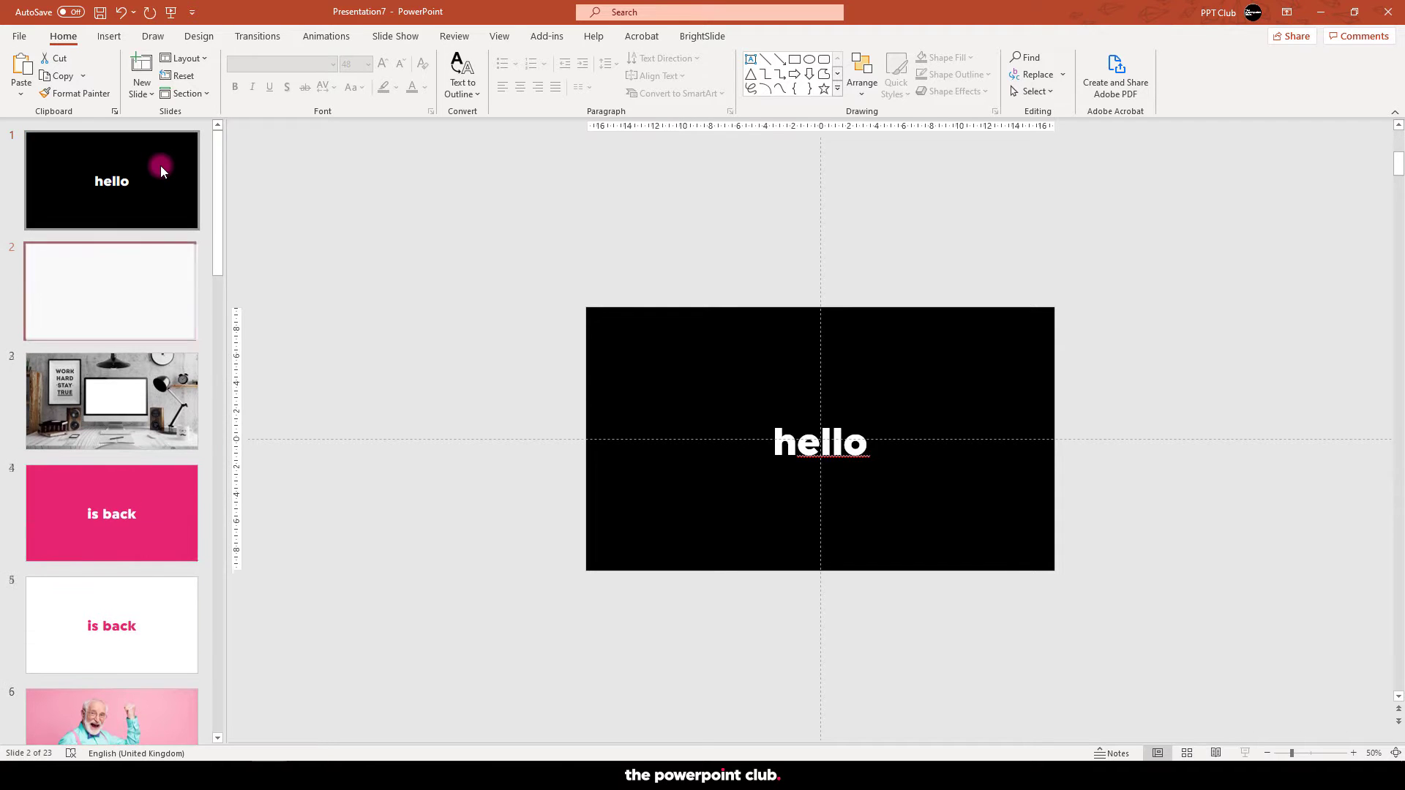
key("ctrl+d")
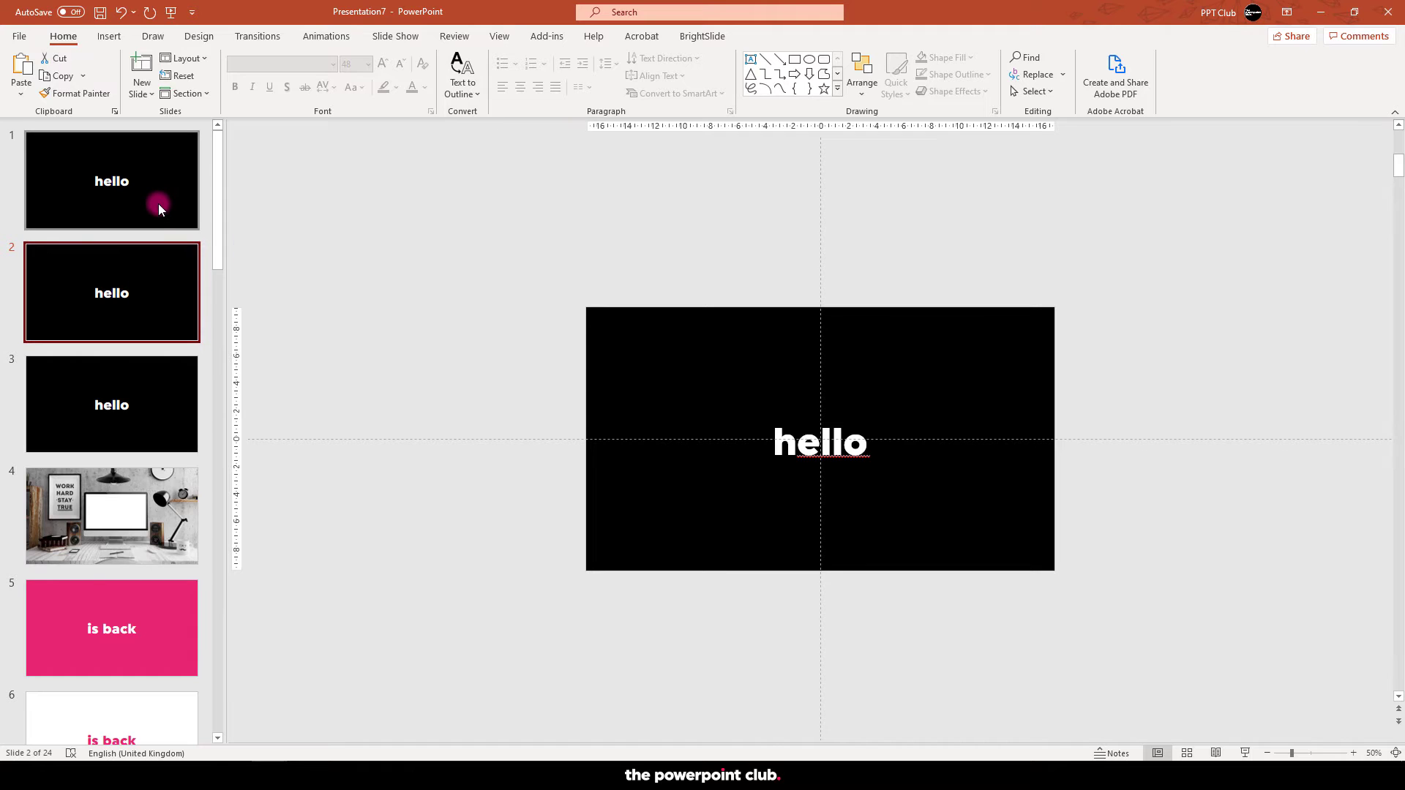
Step: Delete the "hello" text from slides 1 and 2, leaving only their black backgrounds
left_click(159, 205)
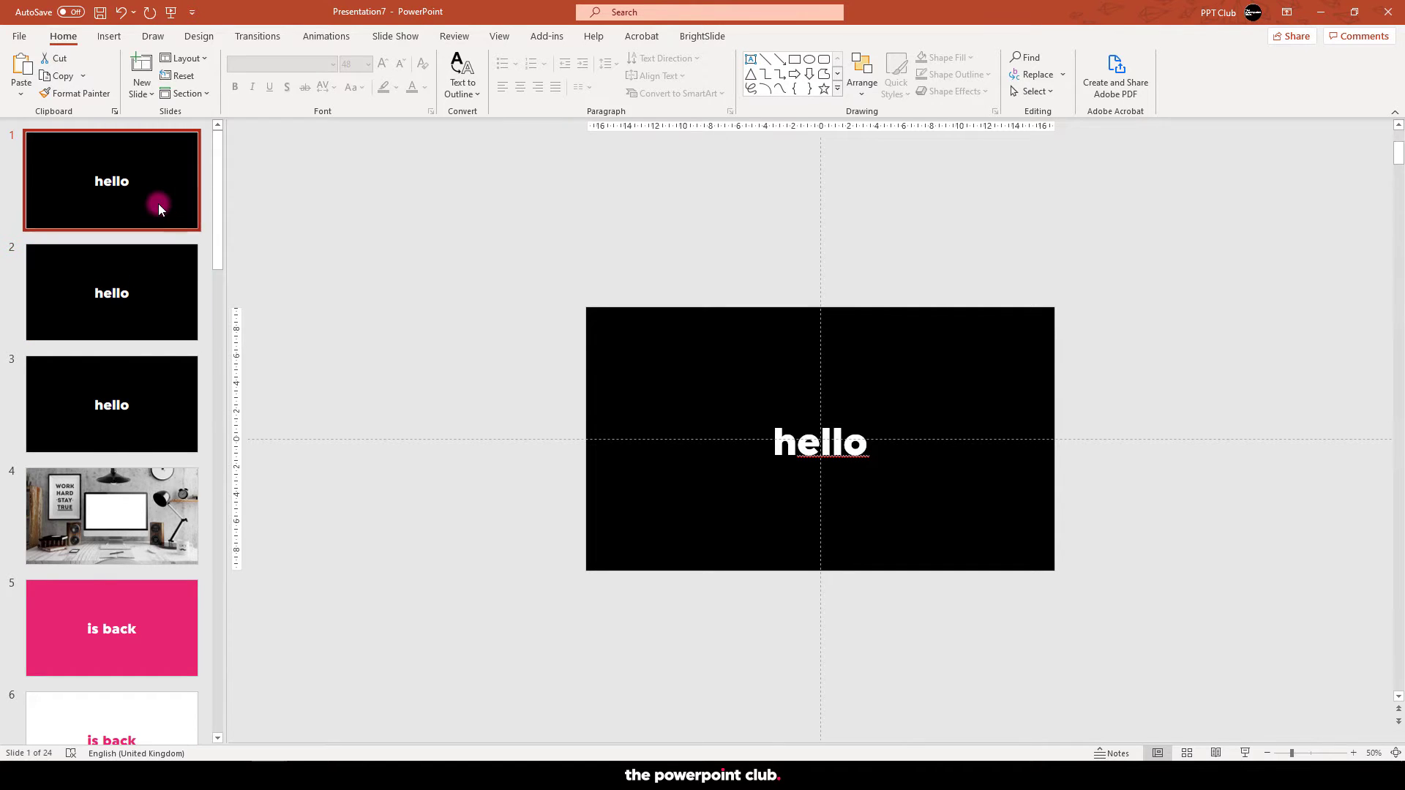
mouse_move(644, 254)
left_mouse_down()
mouse_move(1029, 569)
mouse_move(1068, 583)
left_mouse_up()
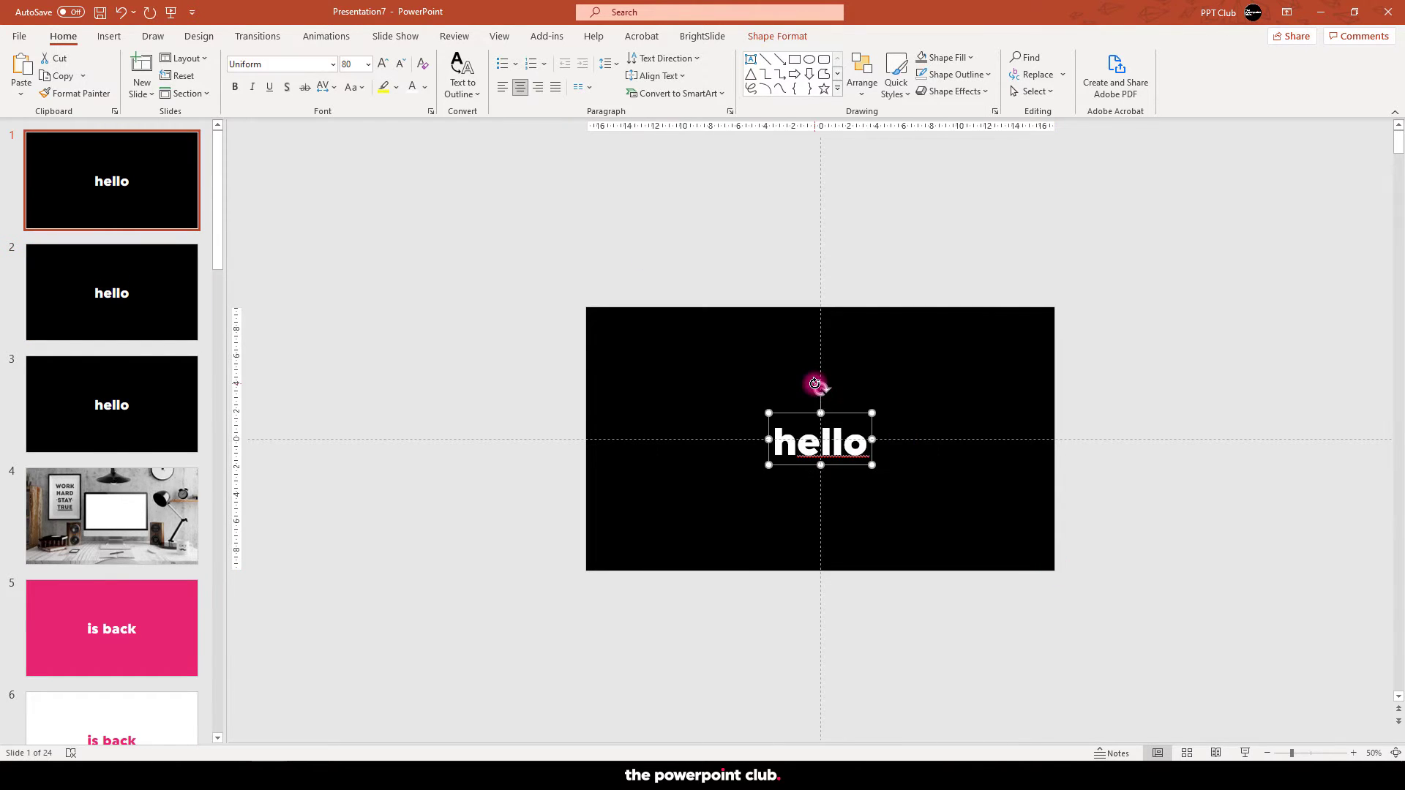
key("Delete")
left_click(97, 315)
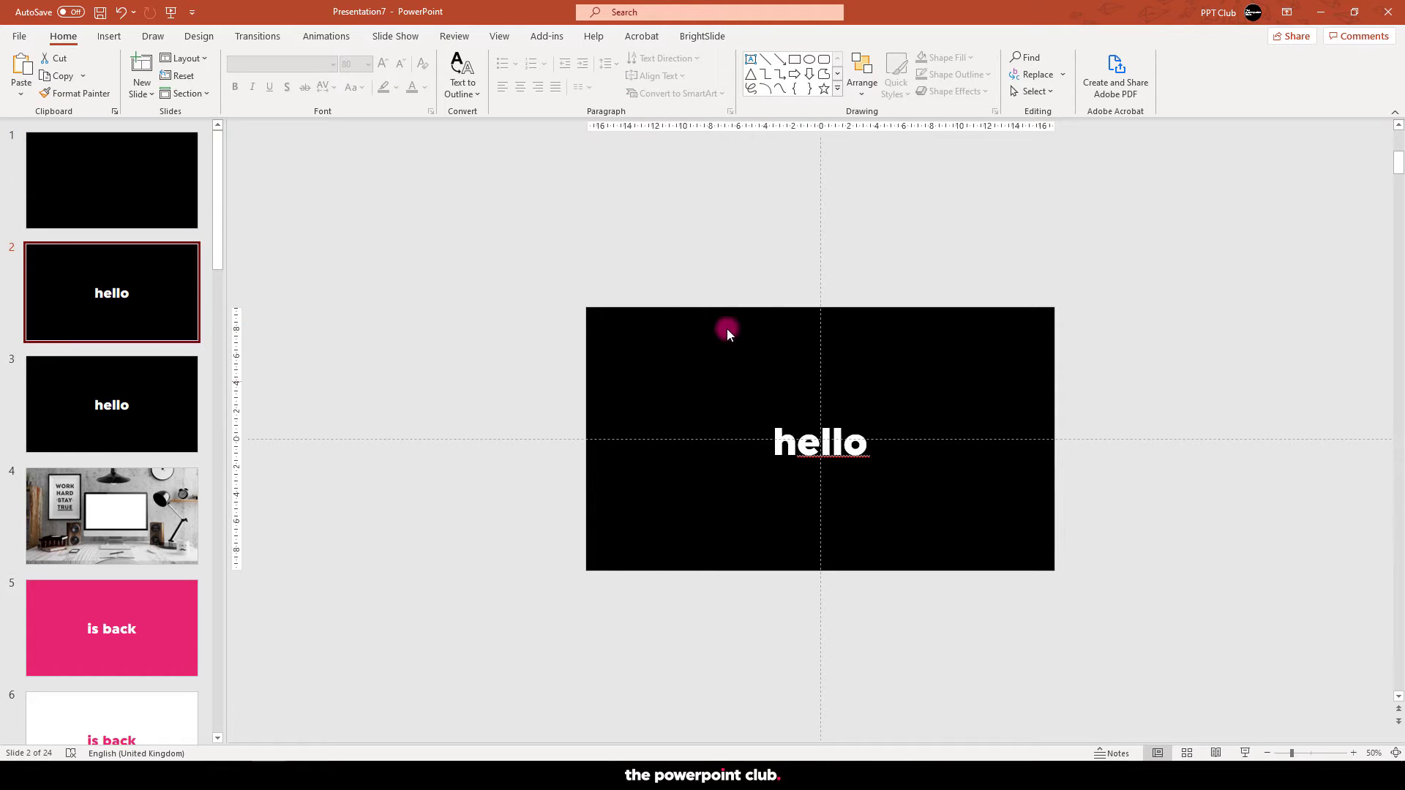
left_click_drag(663, 264, 966, 542)
key("Delete")
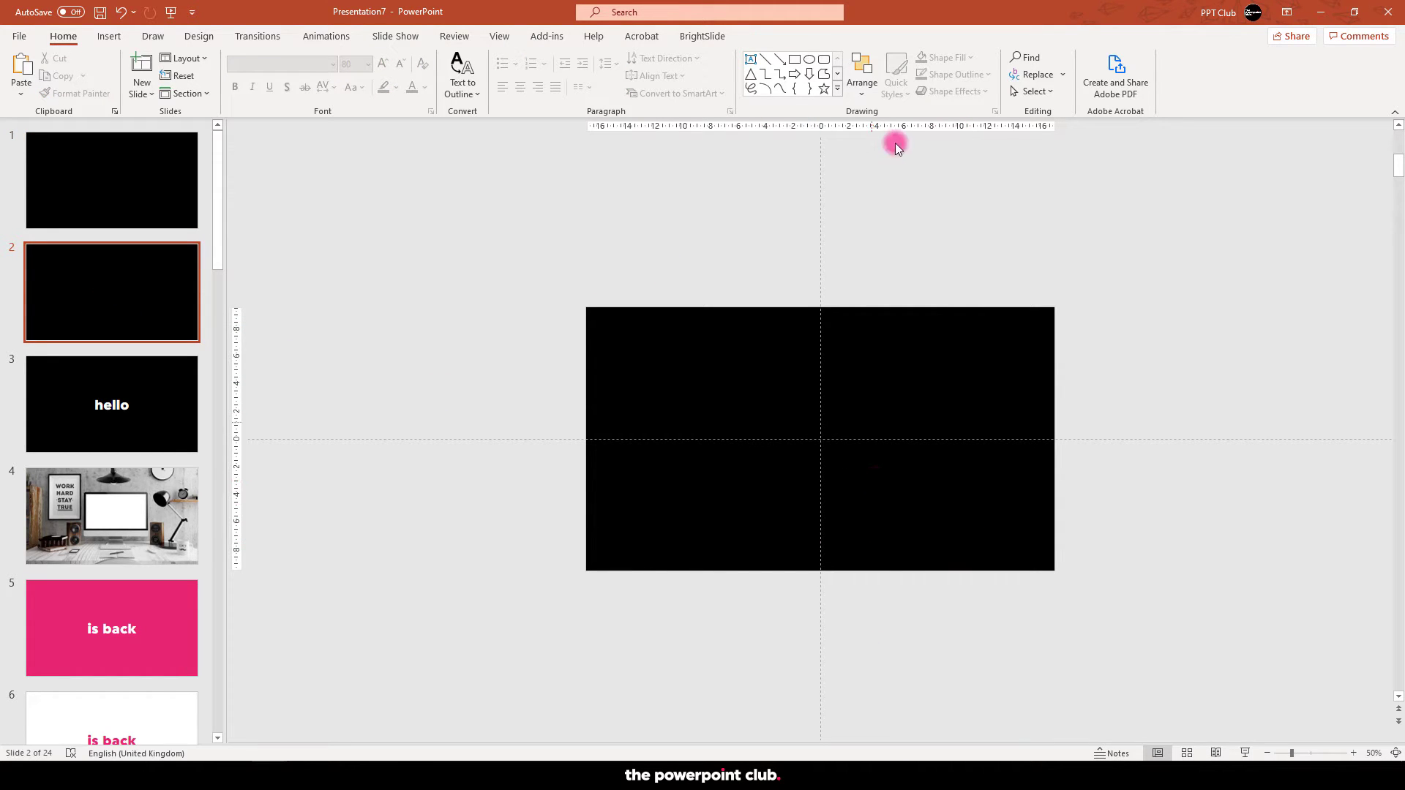
Step: Draw a circle about 3 cm wide at the centre of slide 2, with a pink fill and no outline
left_click(811, 60)
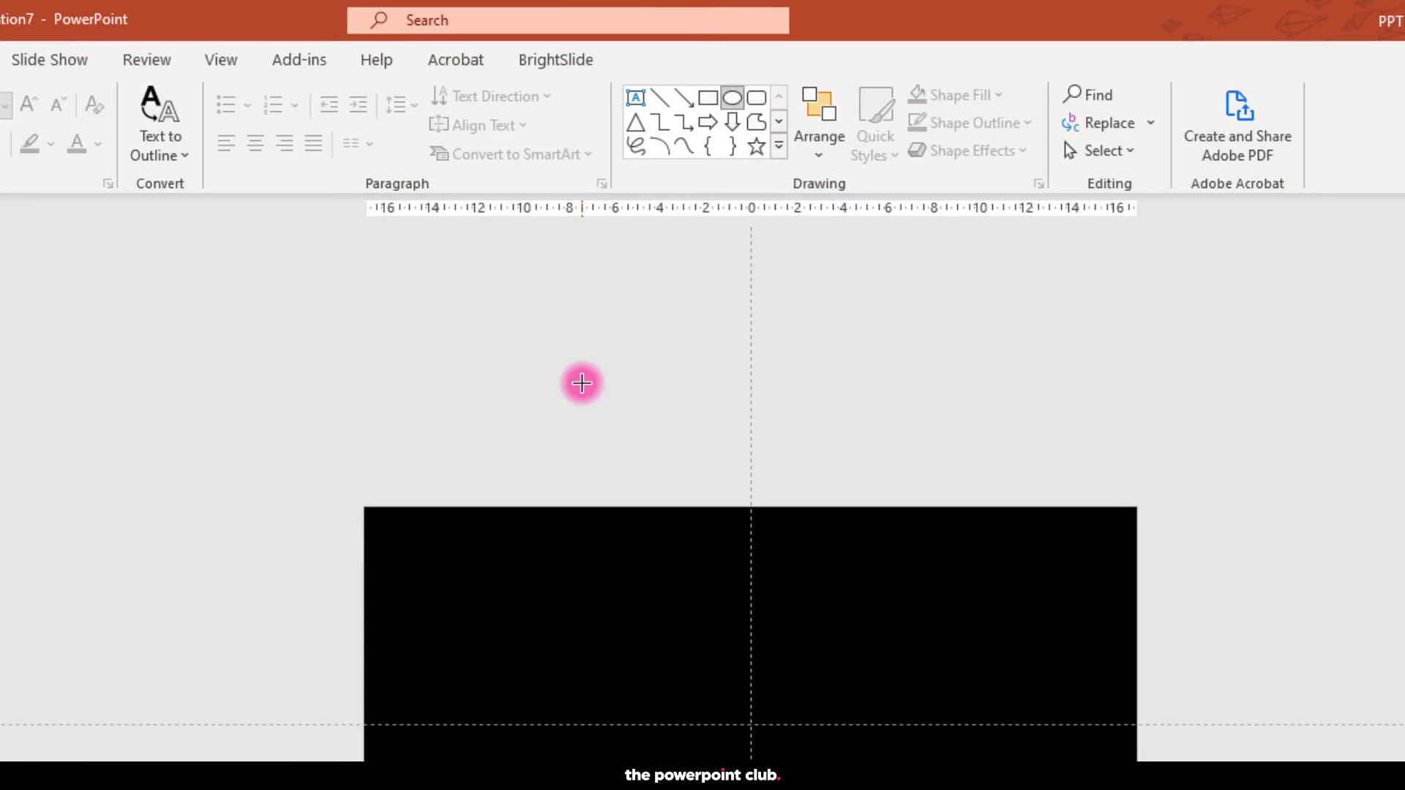
mouse_move(582, 383)
left_mouse_down()
mouse_move(639, 447)
mouse_move(722, 680)
mouse_move(752, 726)
left_mouse_up()
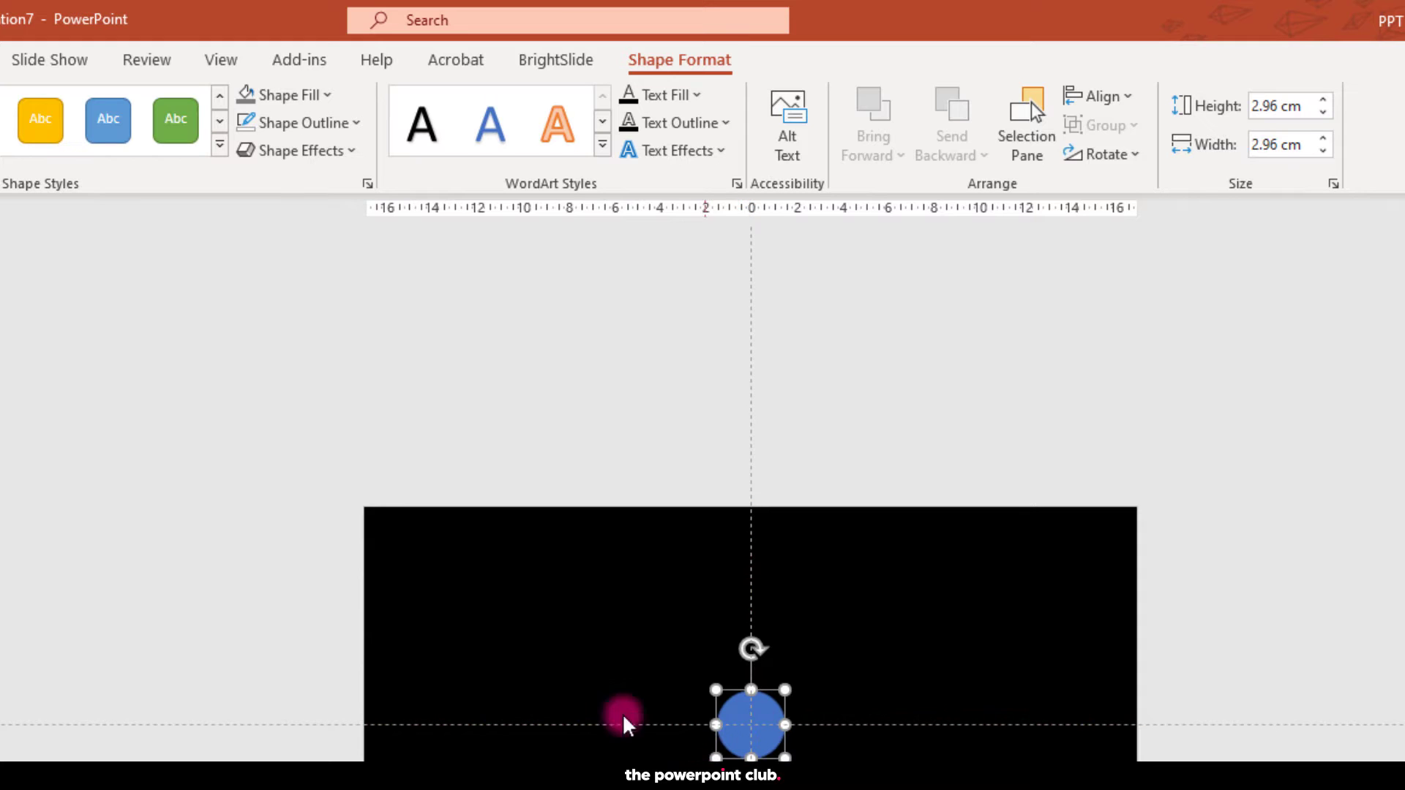
left_click(285, 95)
left_click(245, 389)
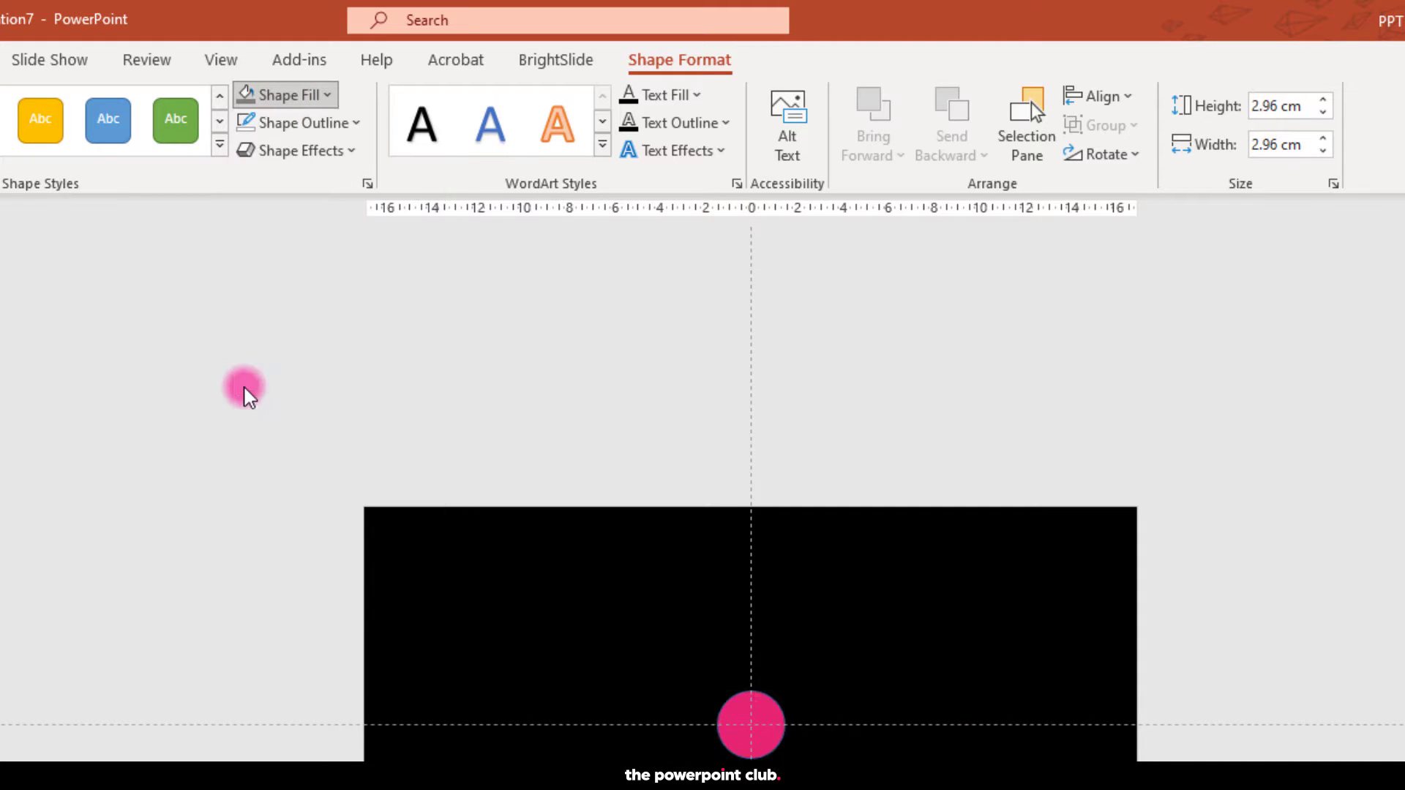
left_click(350, 126)
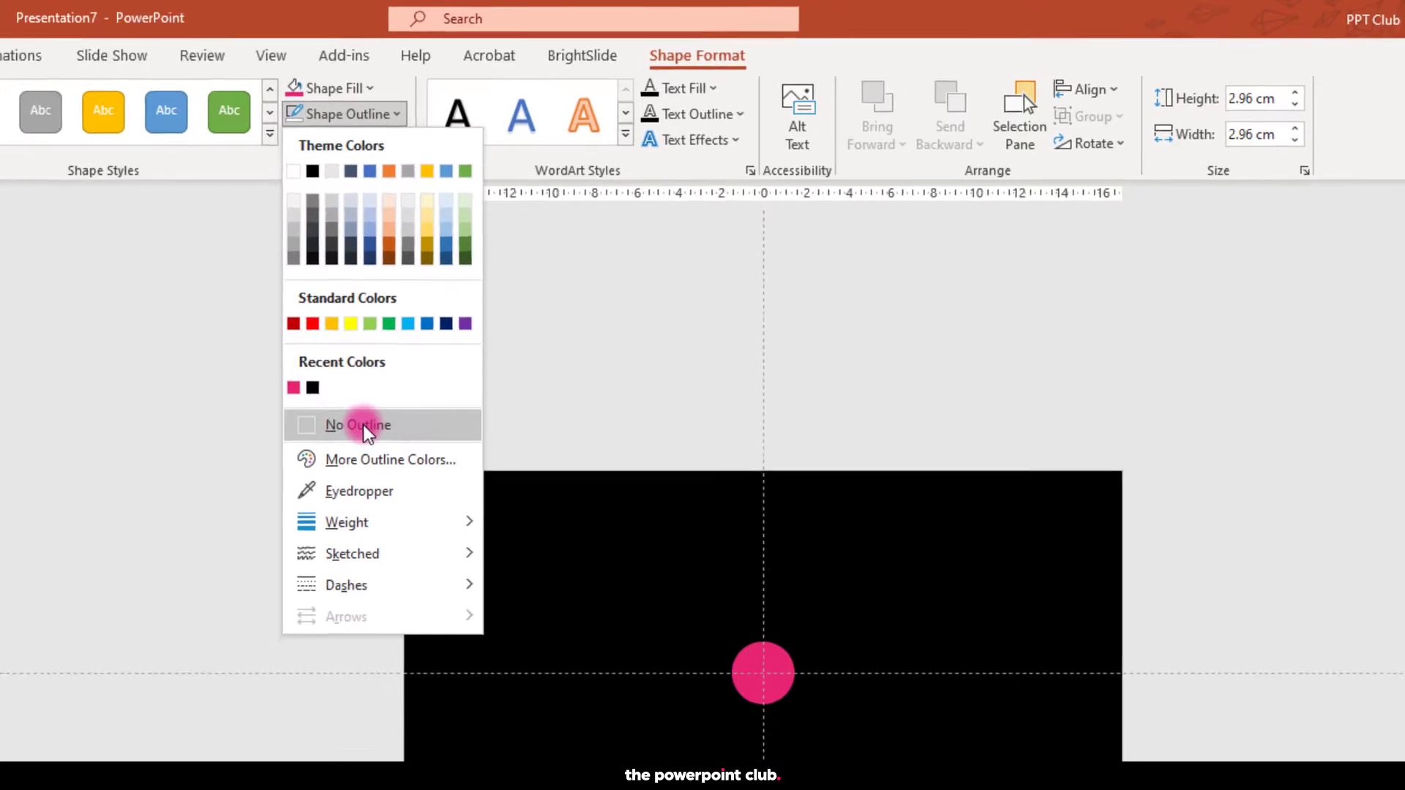
left_click(313, 432)
left_click(832, 476)
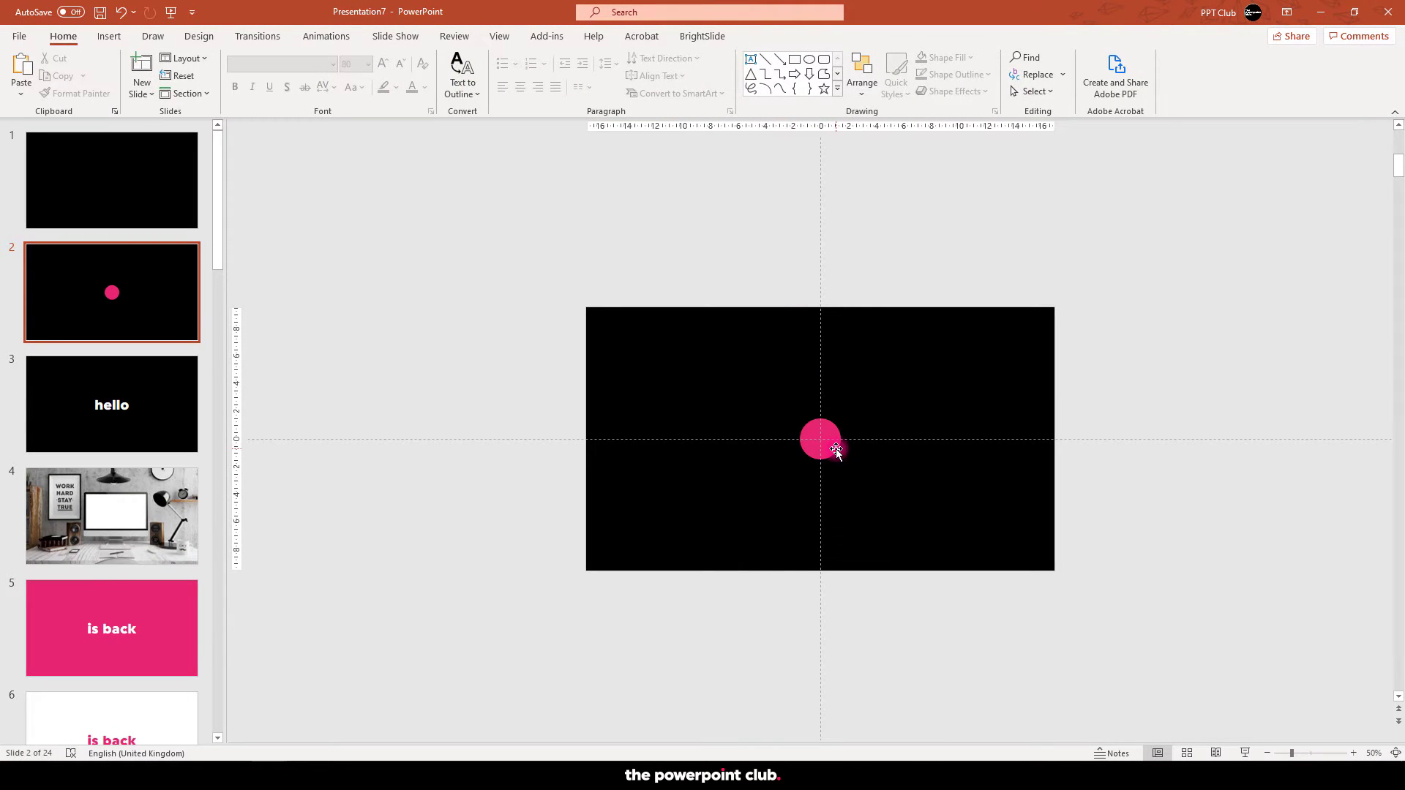
Step: Apply the Fly In entrance animation to the pink circle on slide 2
left_click(835, 448)
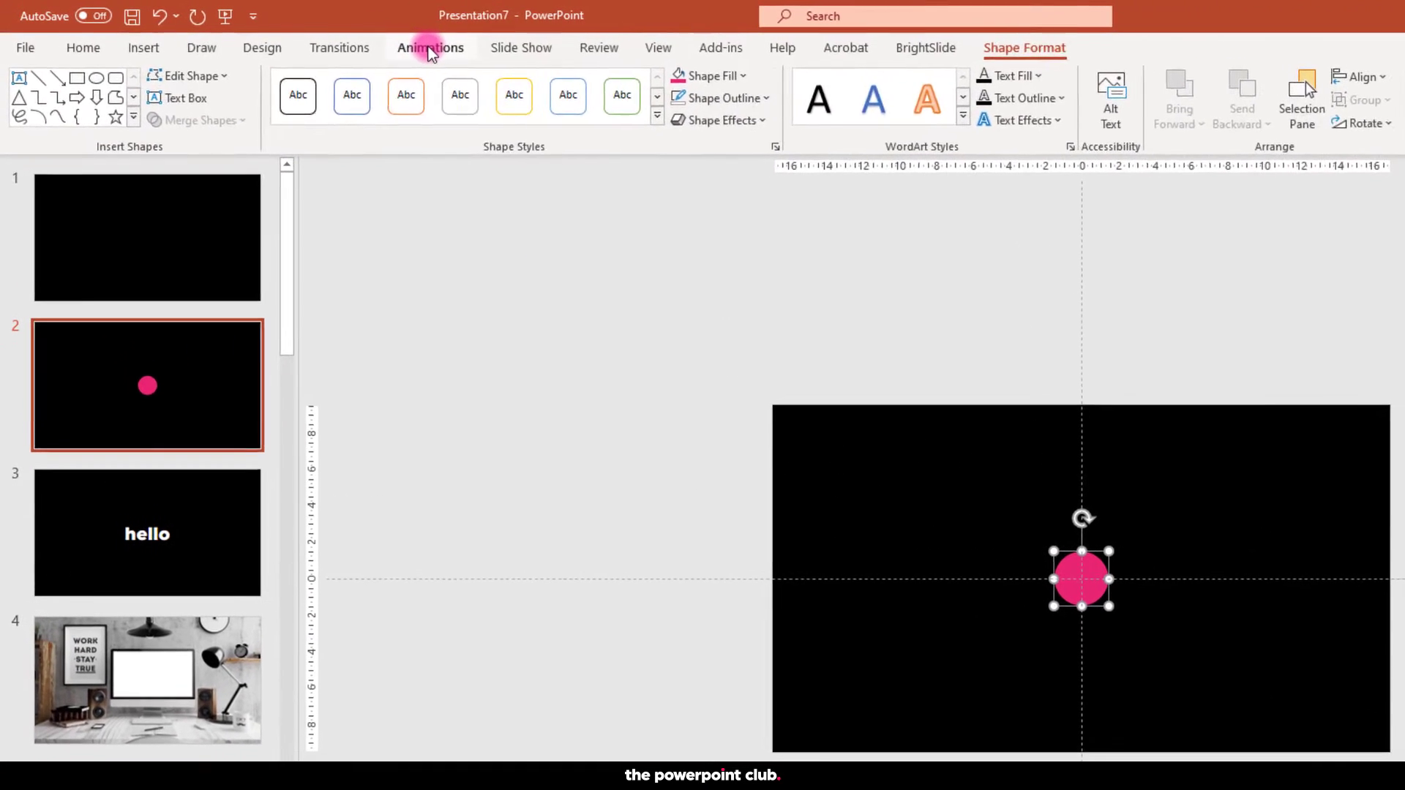
left_click(326, 36)
left_click(350, 113)
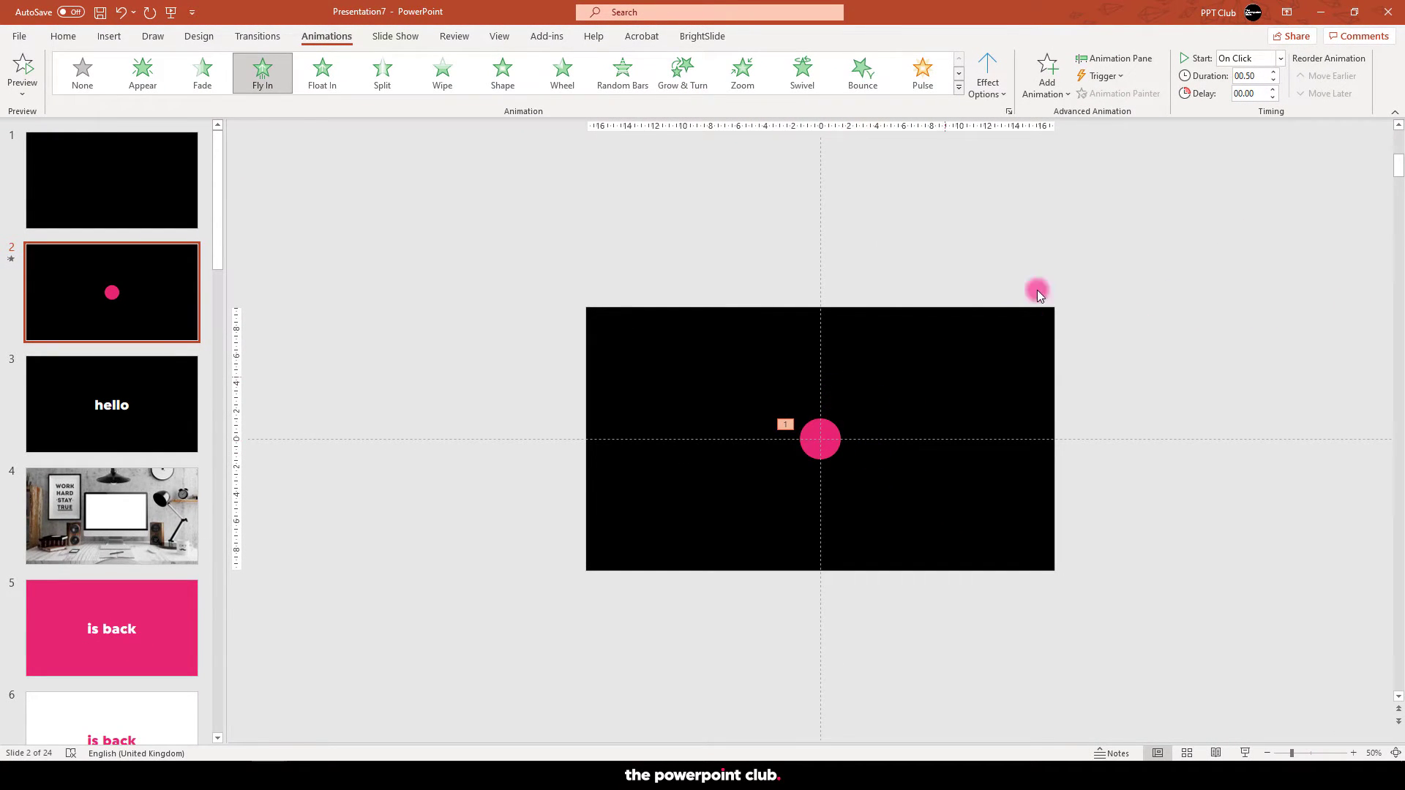
Step: Set the circle's Fly In effect to come From Top with a bounce end of 0.41 sec
left_click(1114, 59)
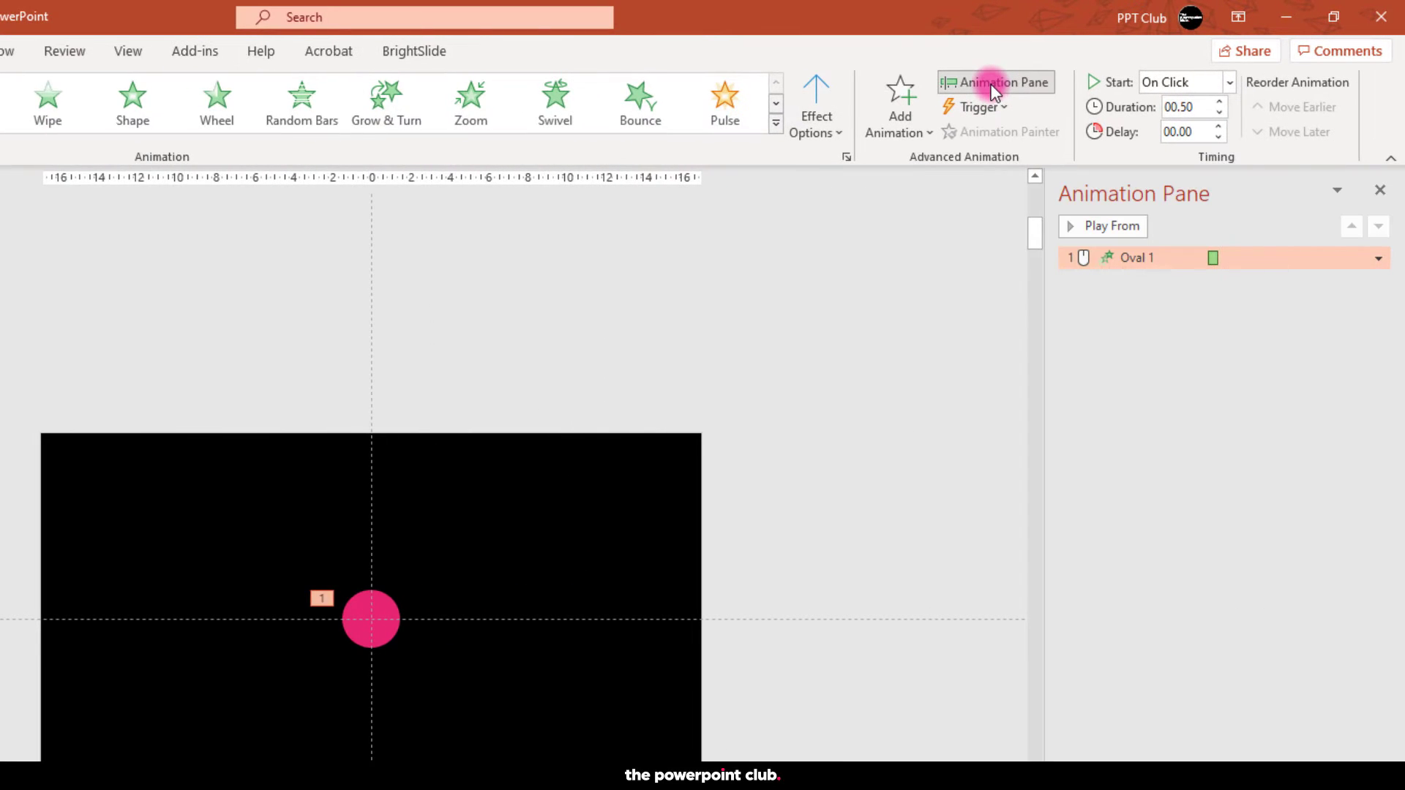
left_click(1378, 258)
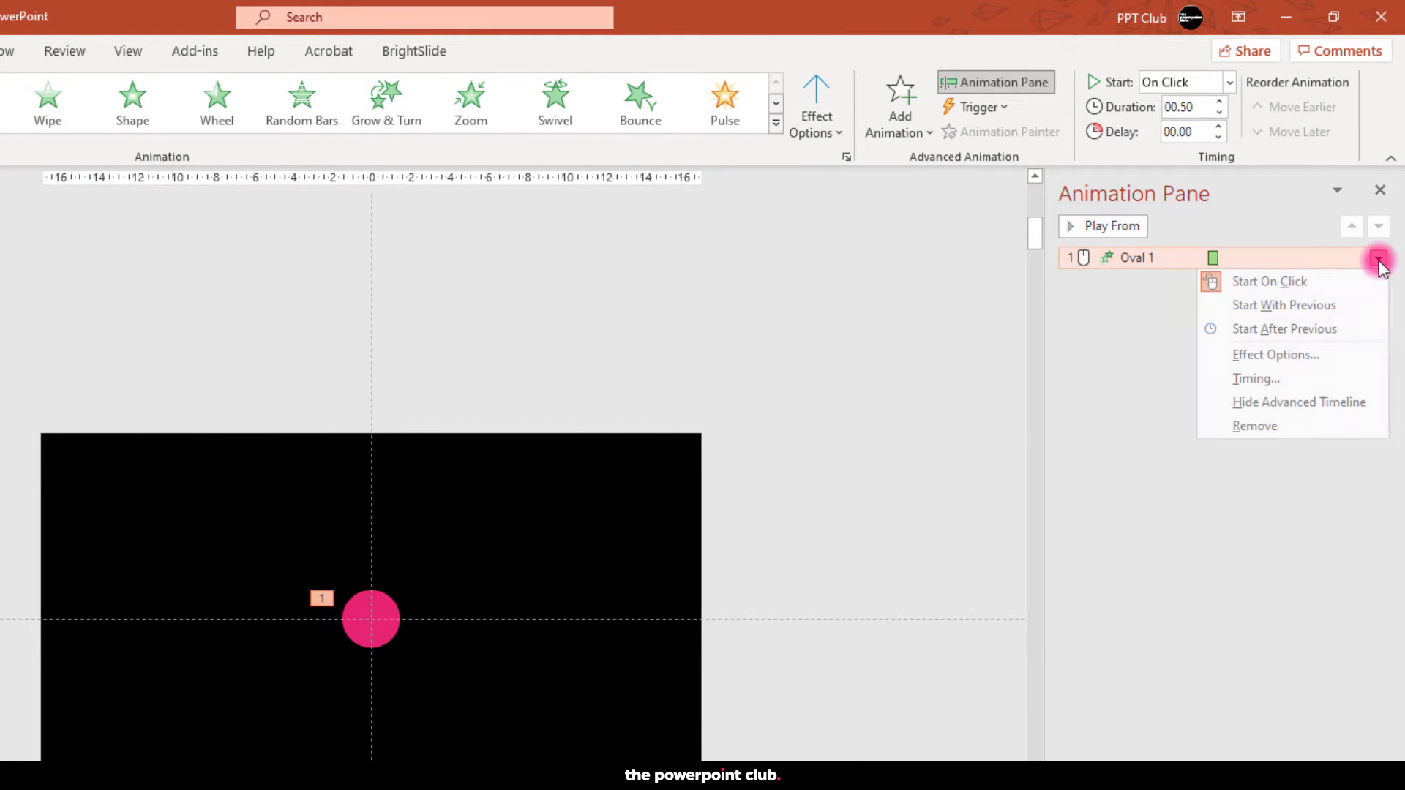
left_click(1309, 355)
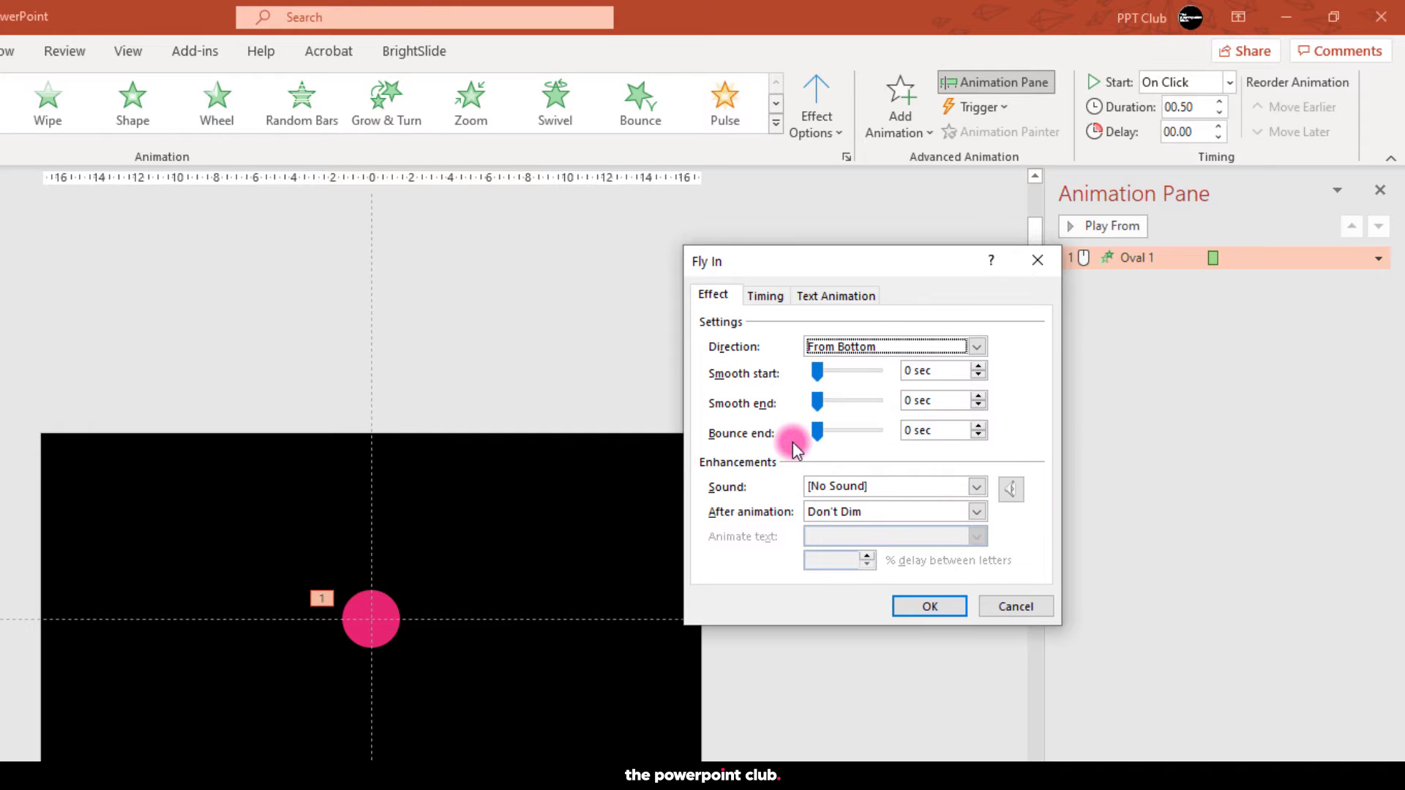
left_click(871, 347)
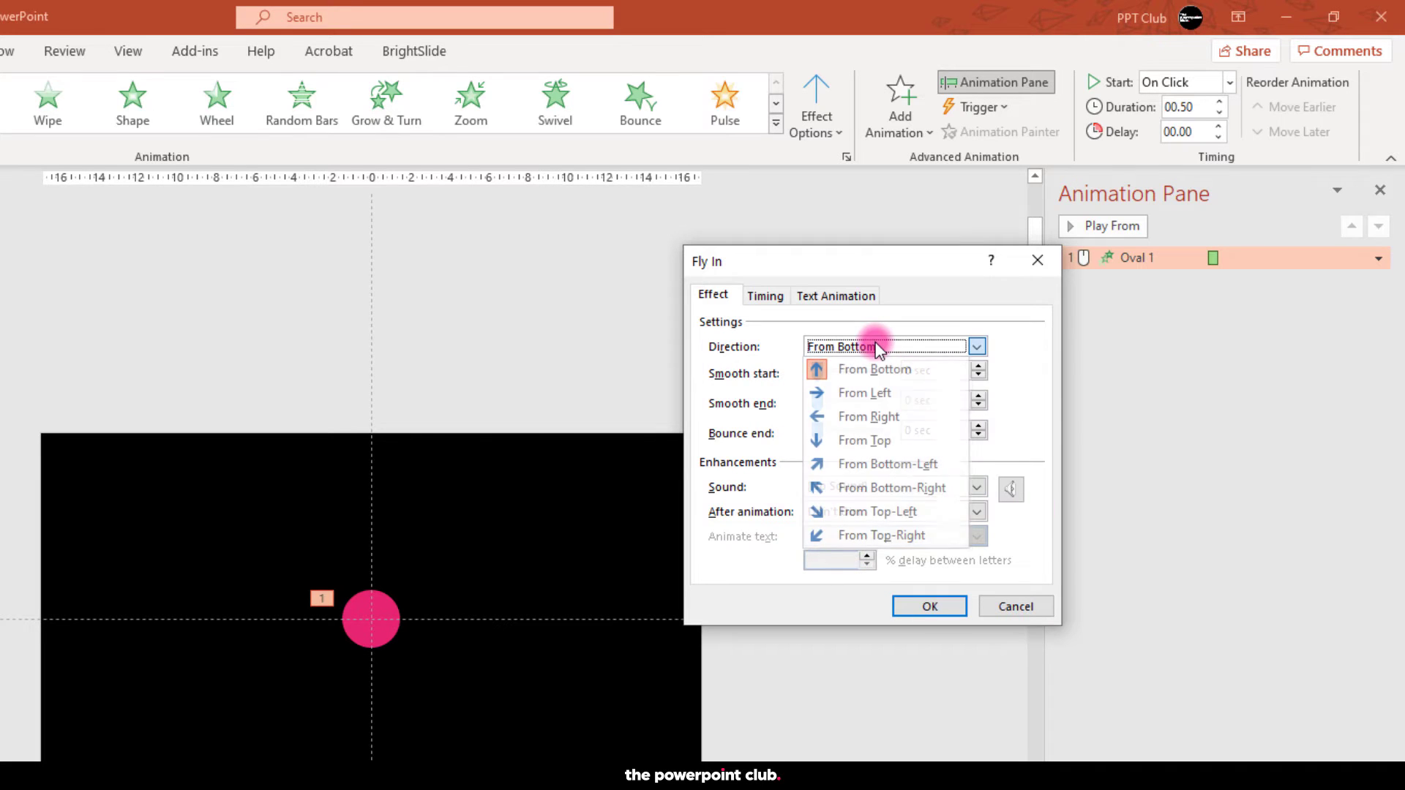
left_click(873, 442)
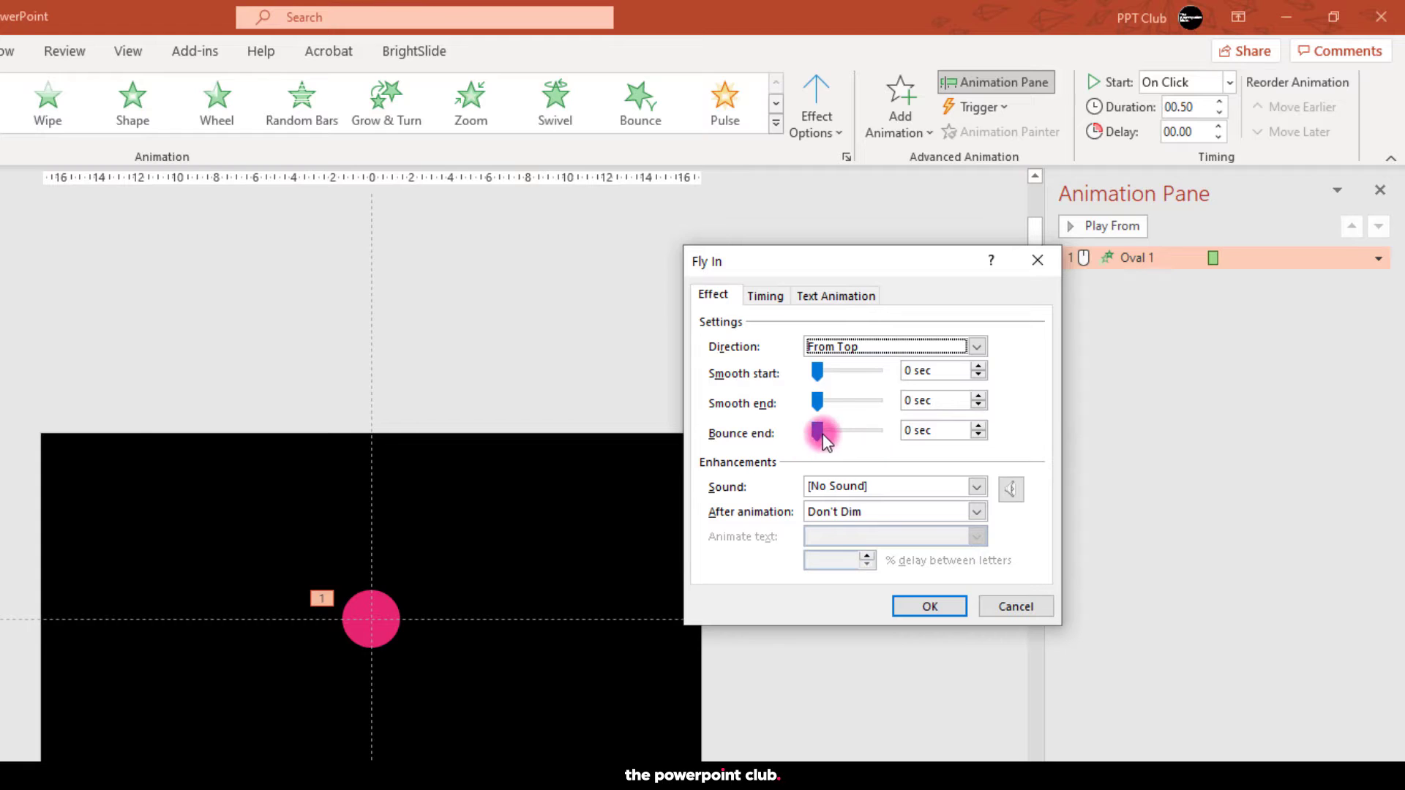
left_click_drag(809, 436, 868, 438)
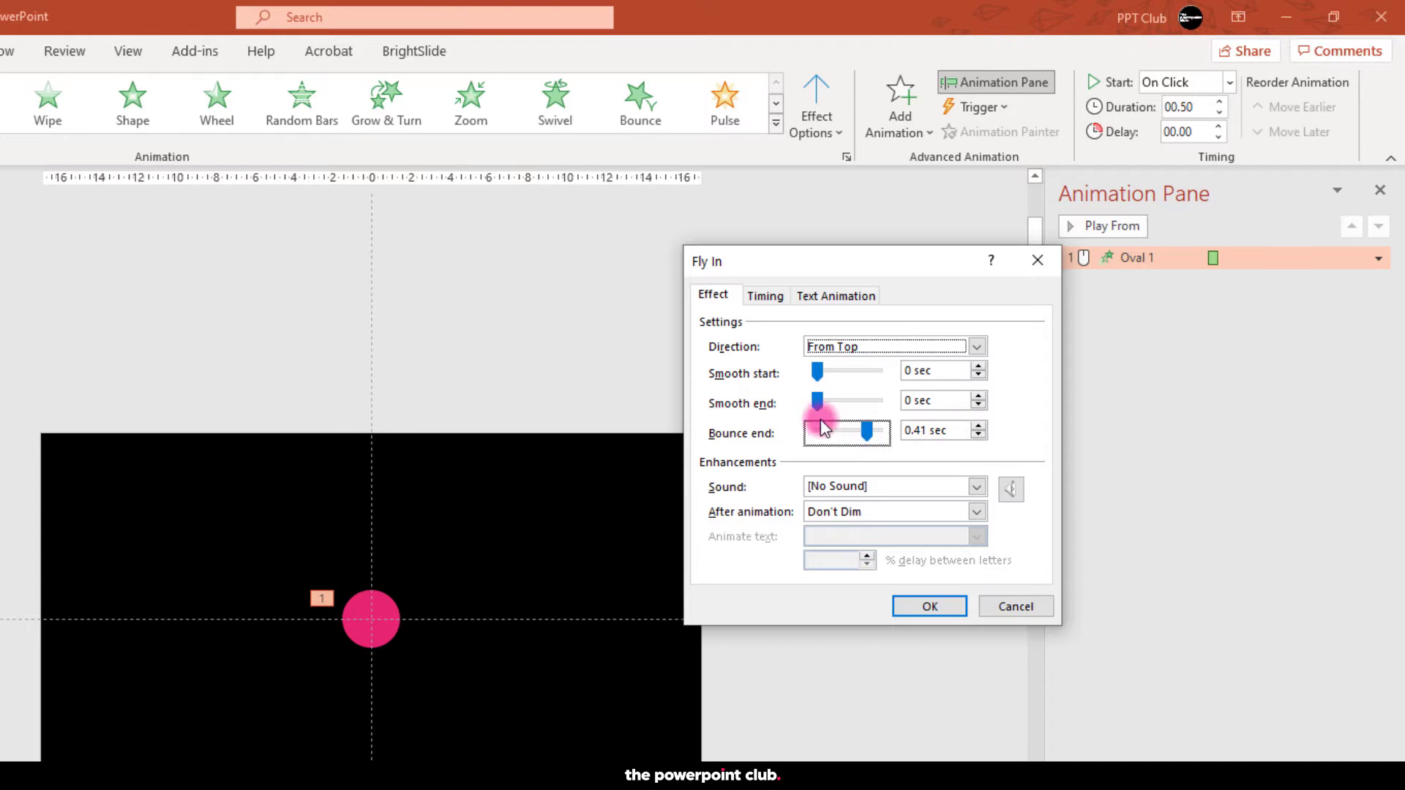
Step: Set the circle's Fly In animation on slide 2 to start With Previous and preview it
left_click(767, 295)
left_click(921, 326)
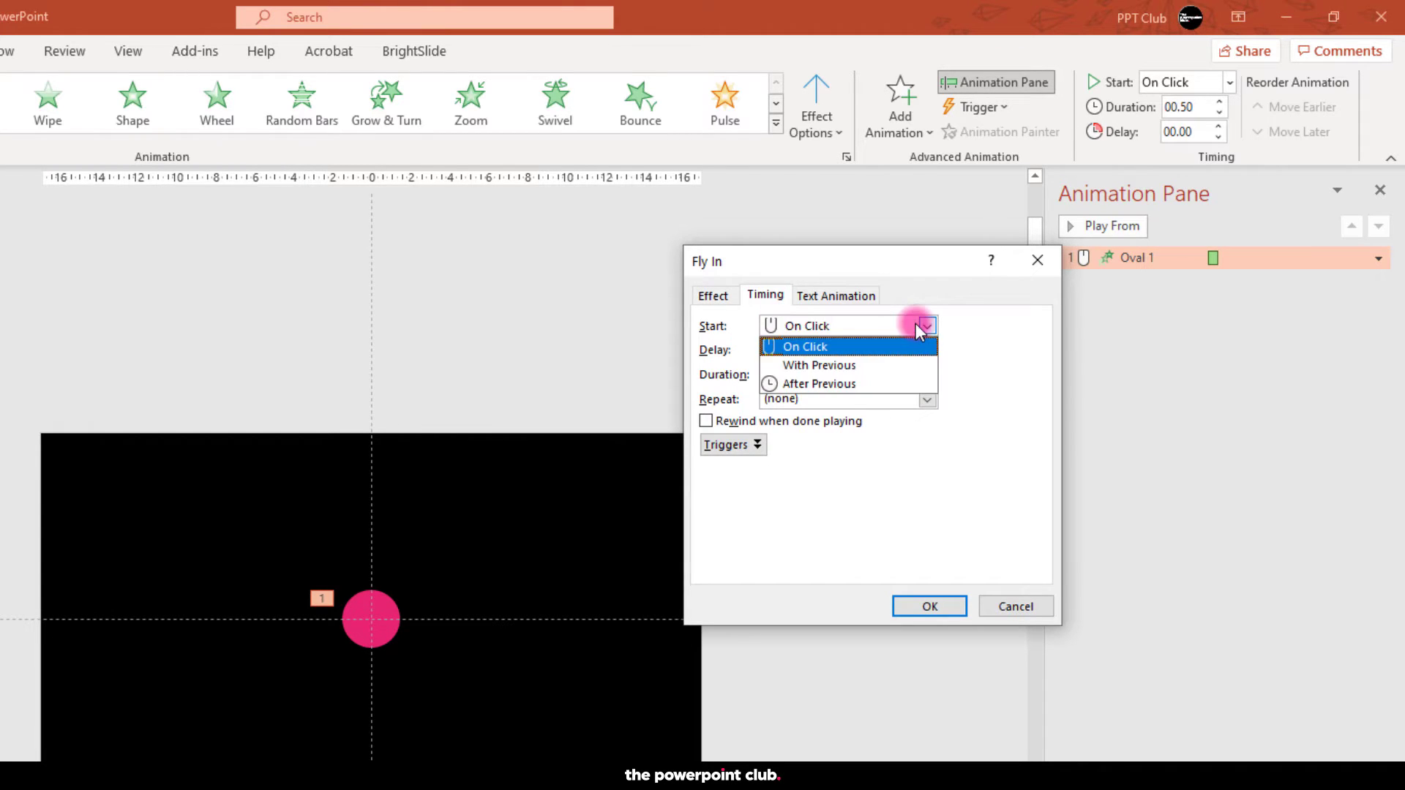
left_click(877, 368)
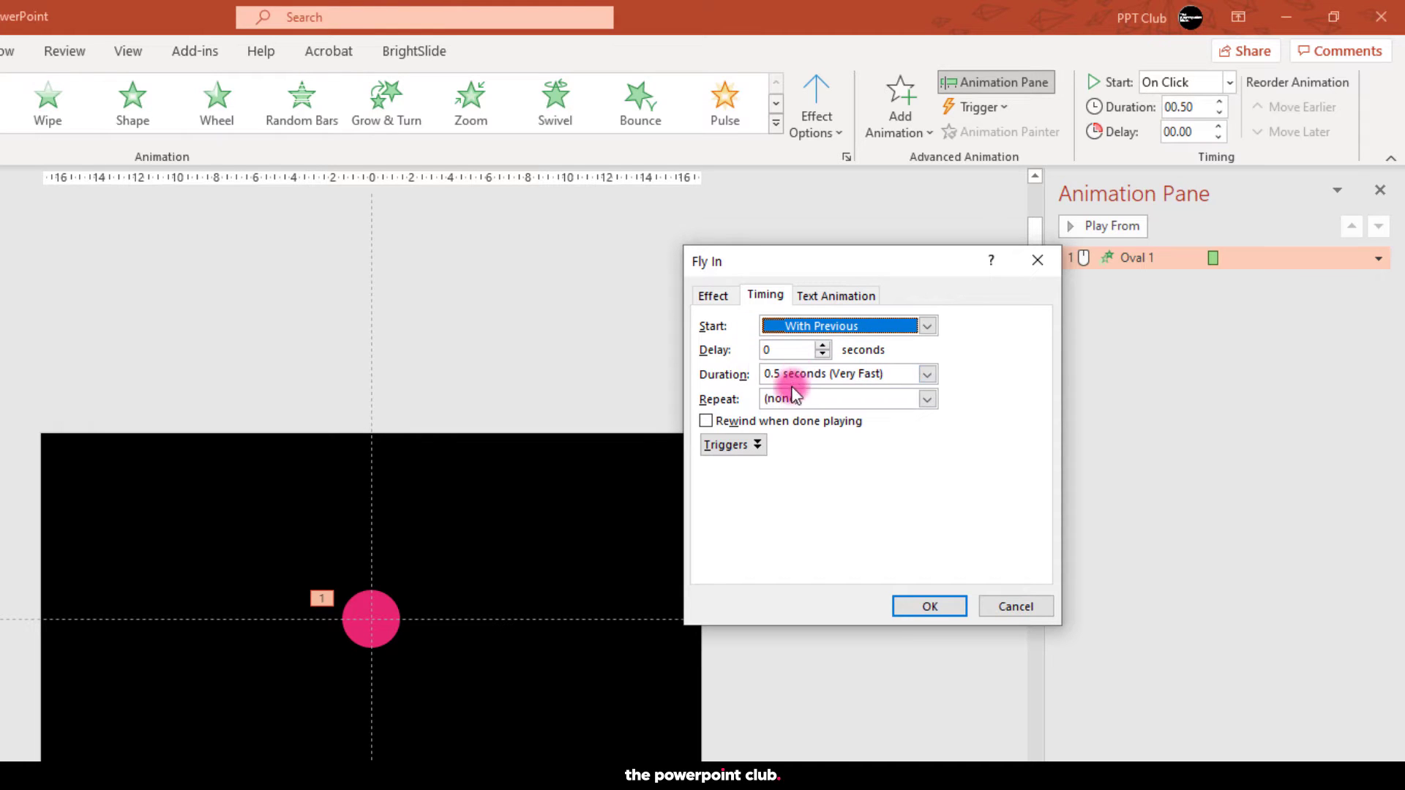
left_click(928, 607)
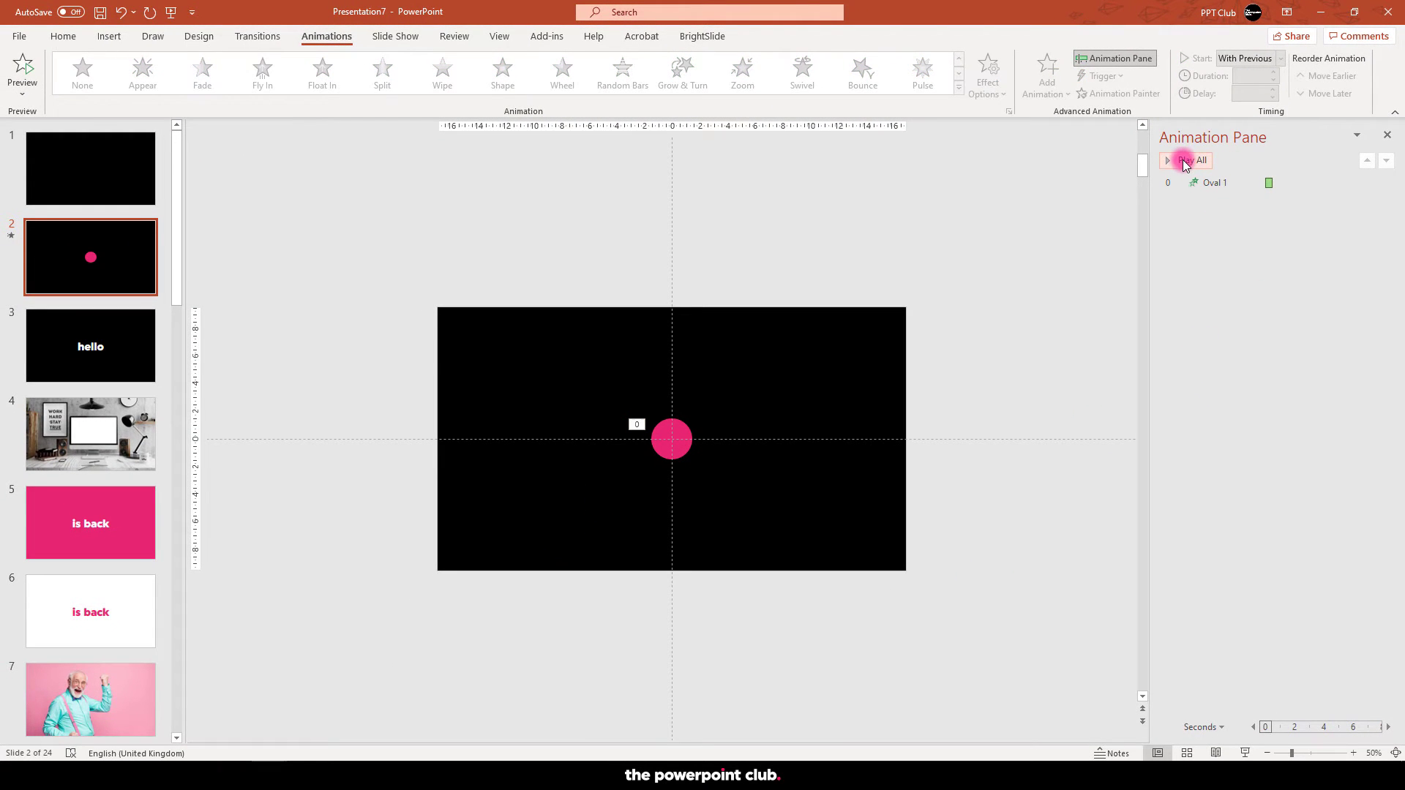
left_click(1182, 160)
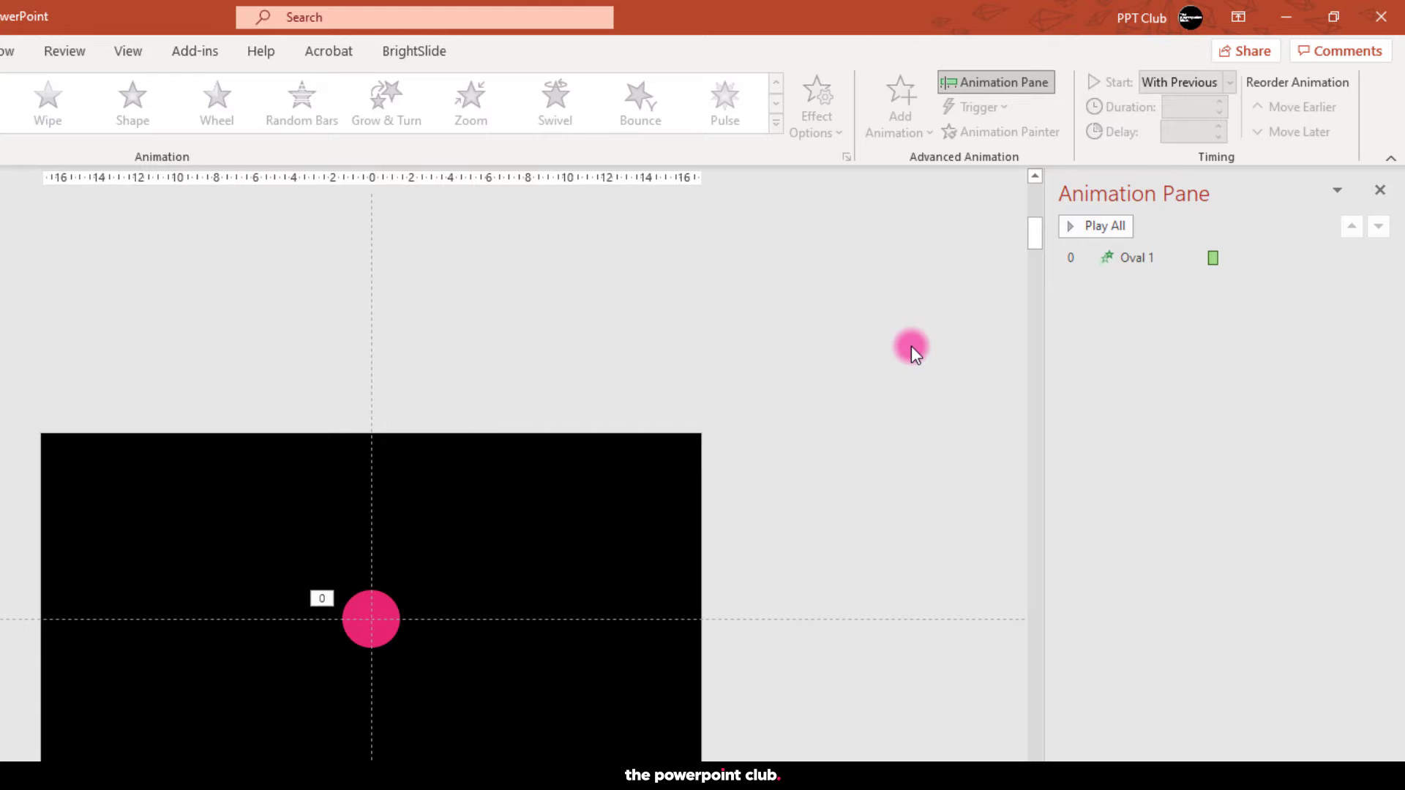
Step: Copy the pink circle from slide 2 onto slide 3 and remove the Fly In animation from the copy
left_click(133, 187)
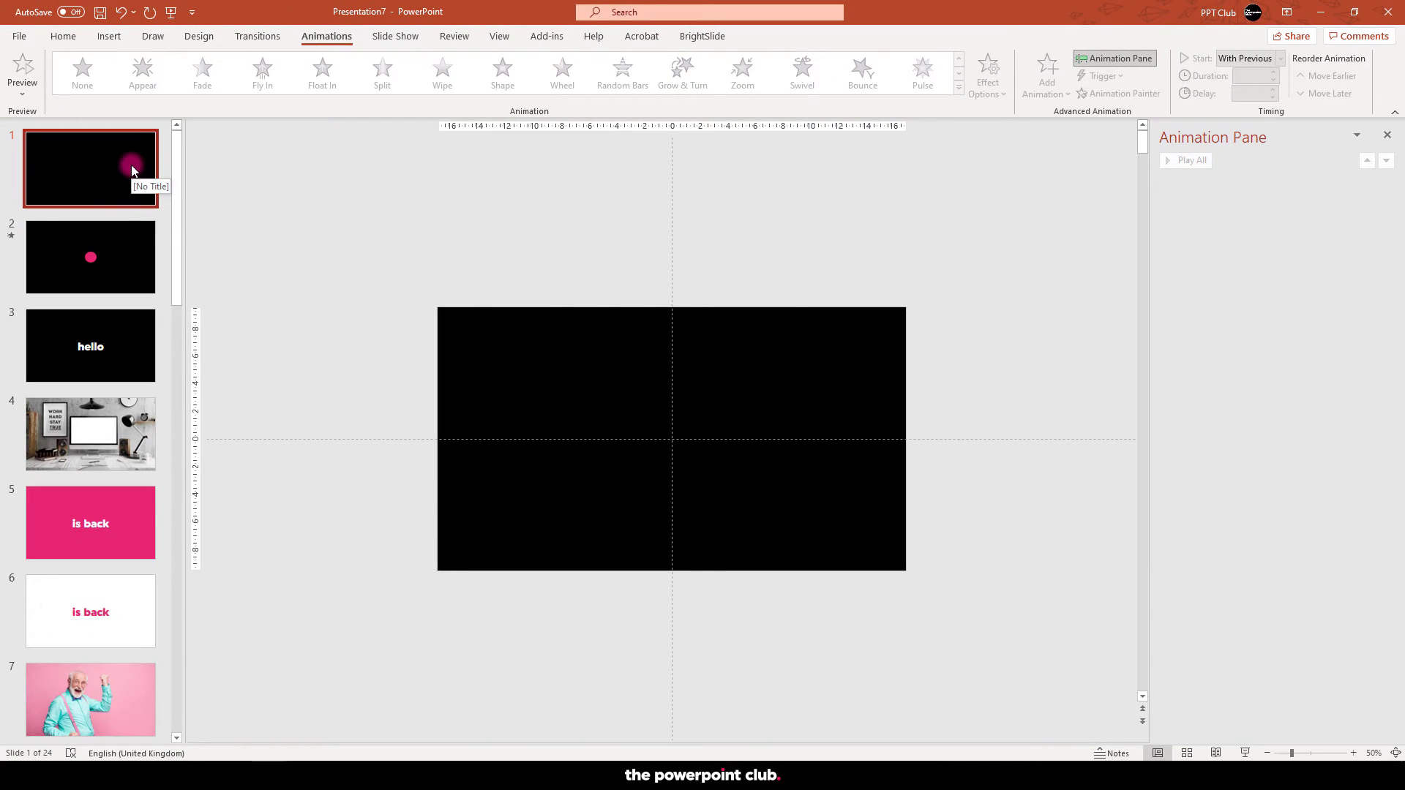
left_click(137, 261)
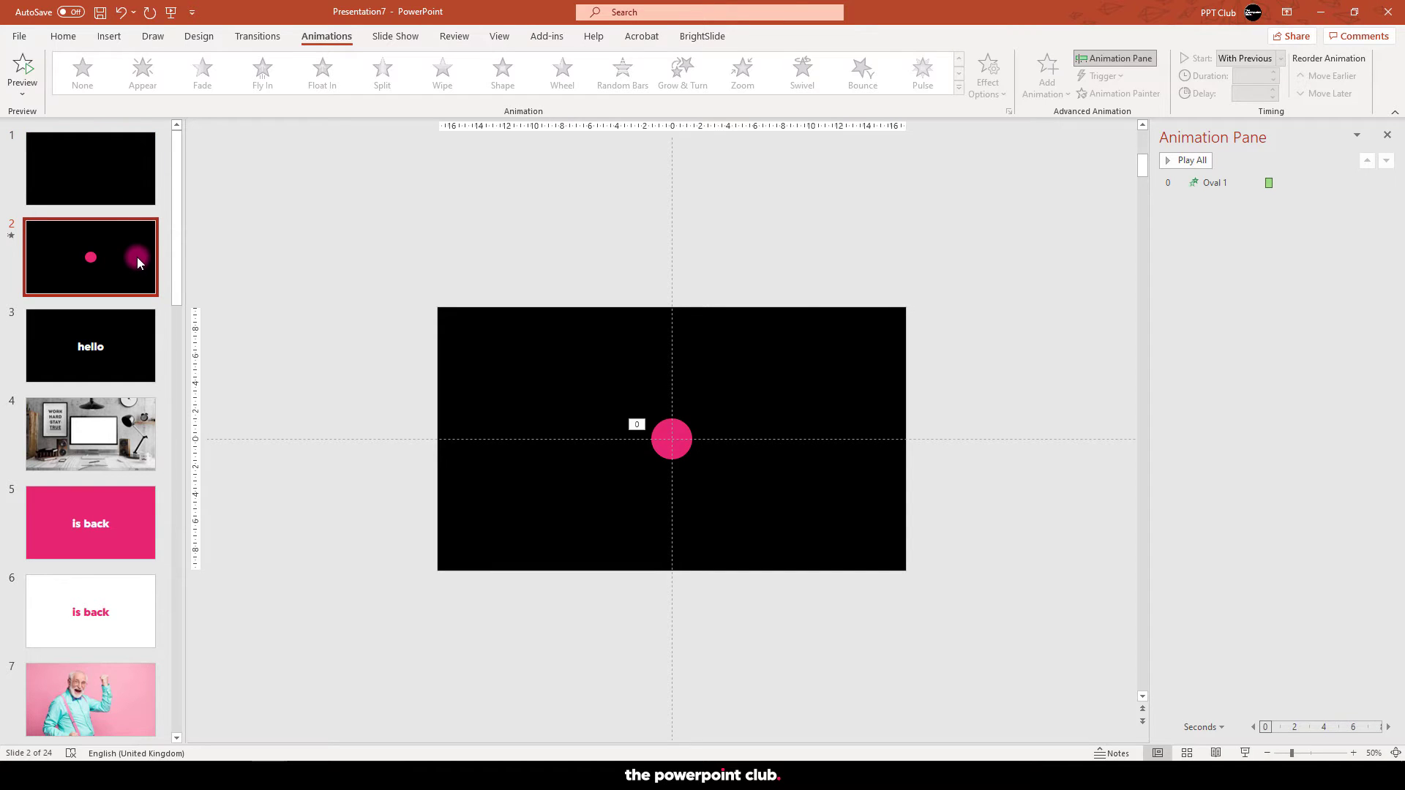
left_click(640, 442)
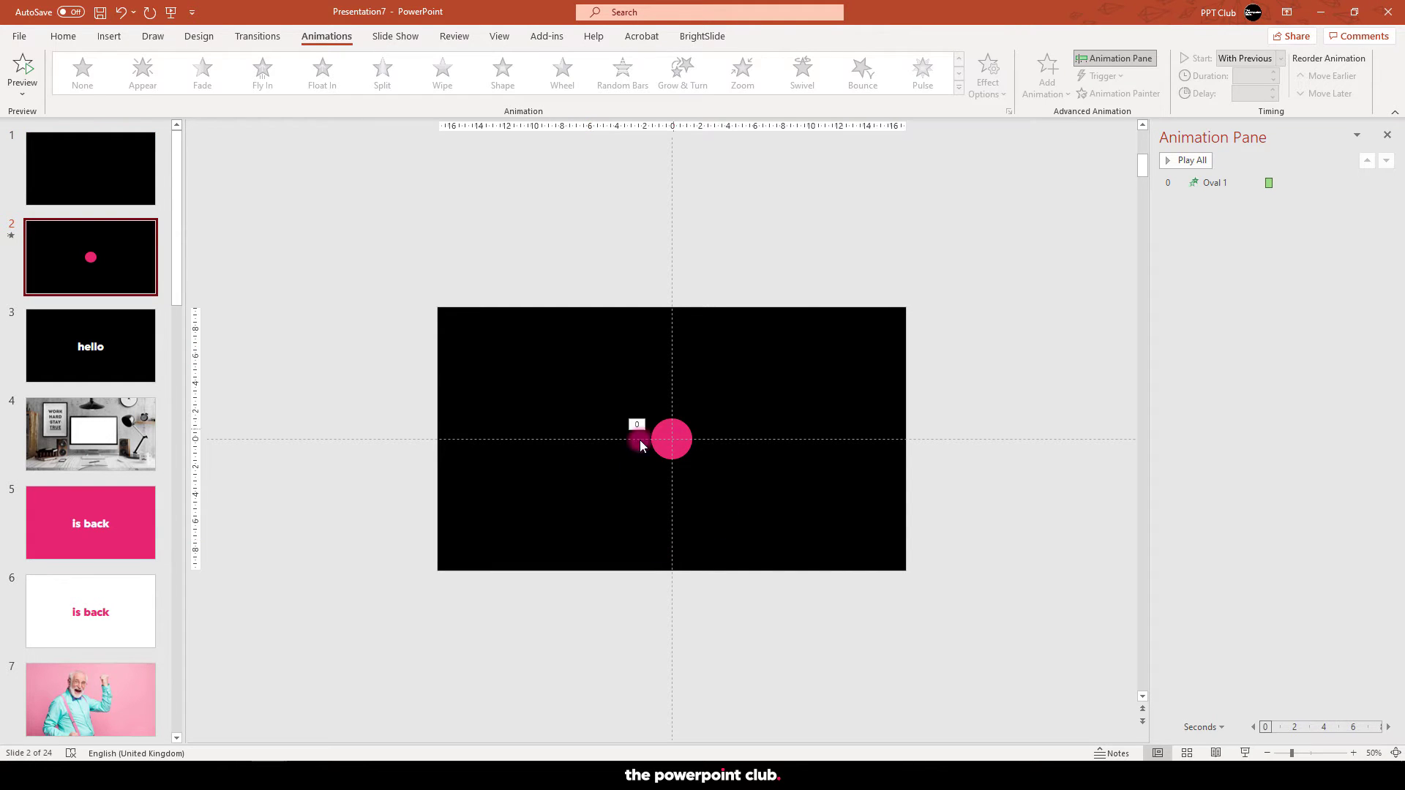
left_click(682, 443)
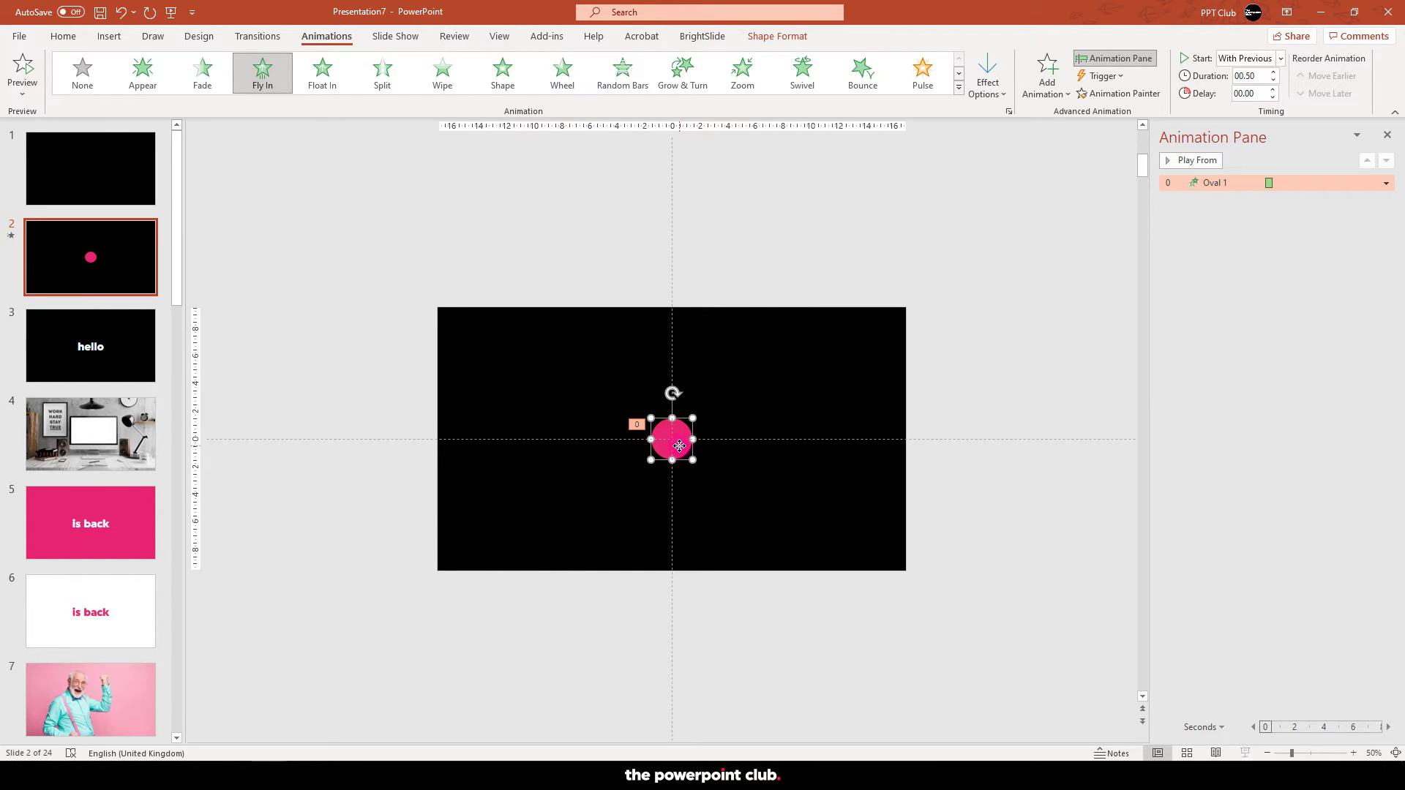
left_click(81, 354)
key("ctrl+v")
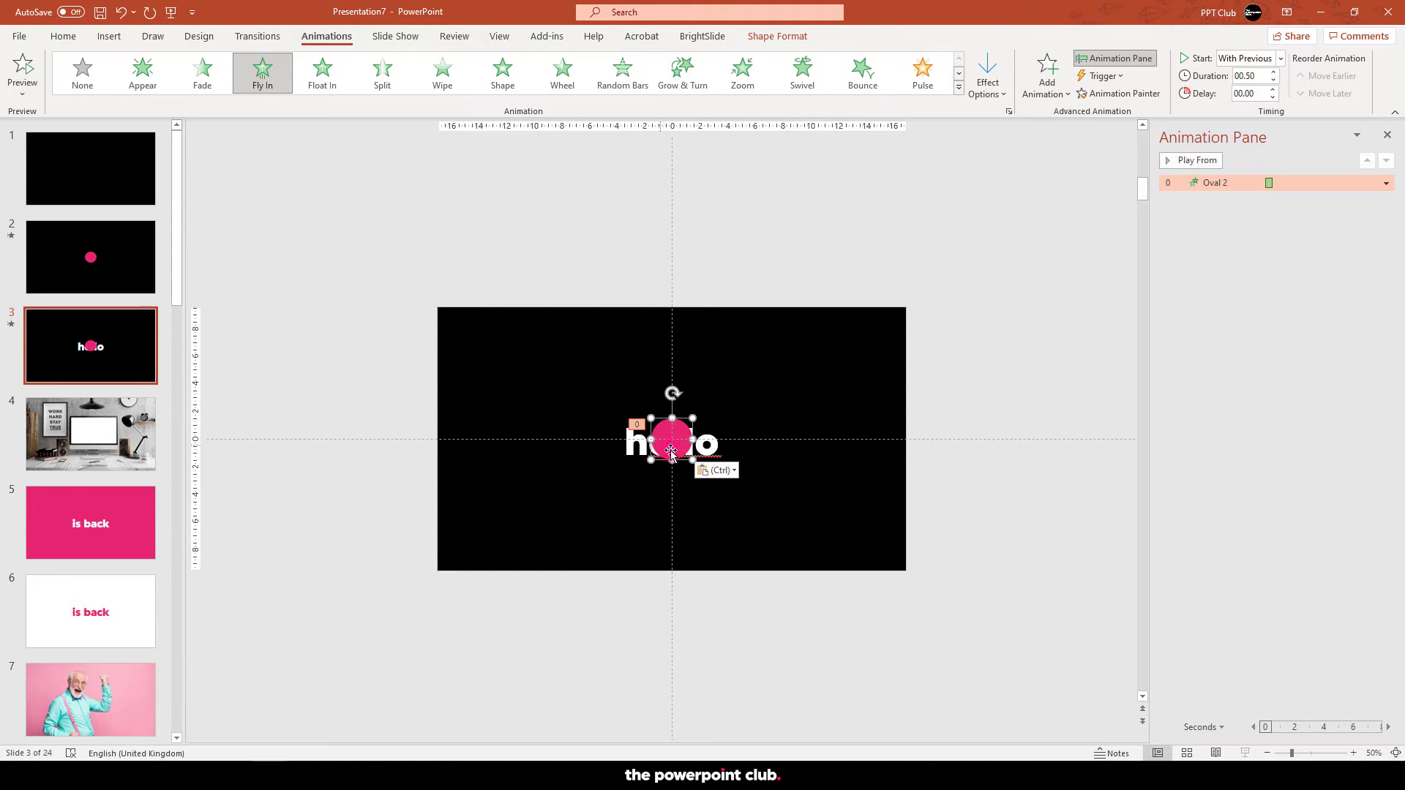
left_click(1214, 186)
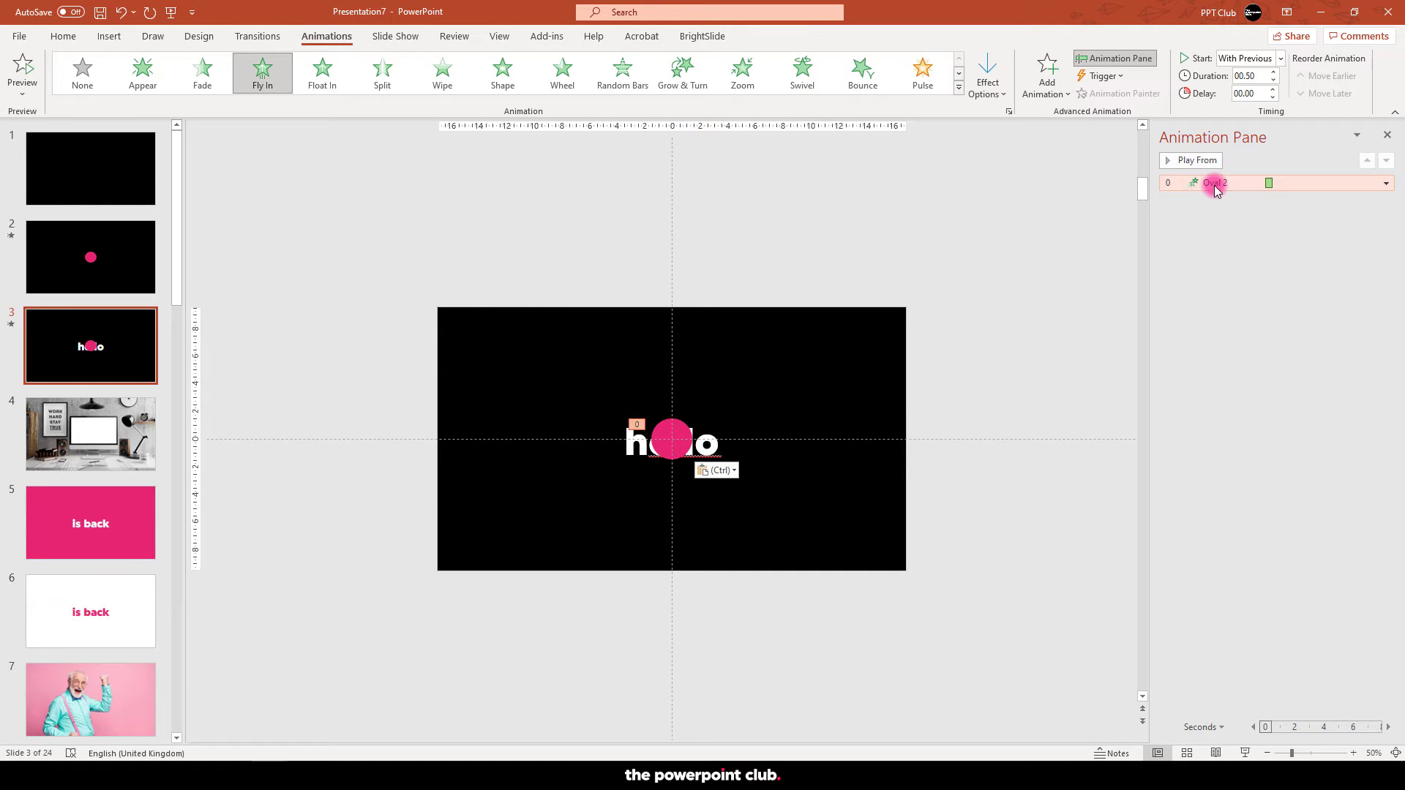
key("Delete")
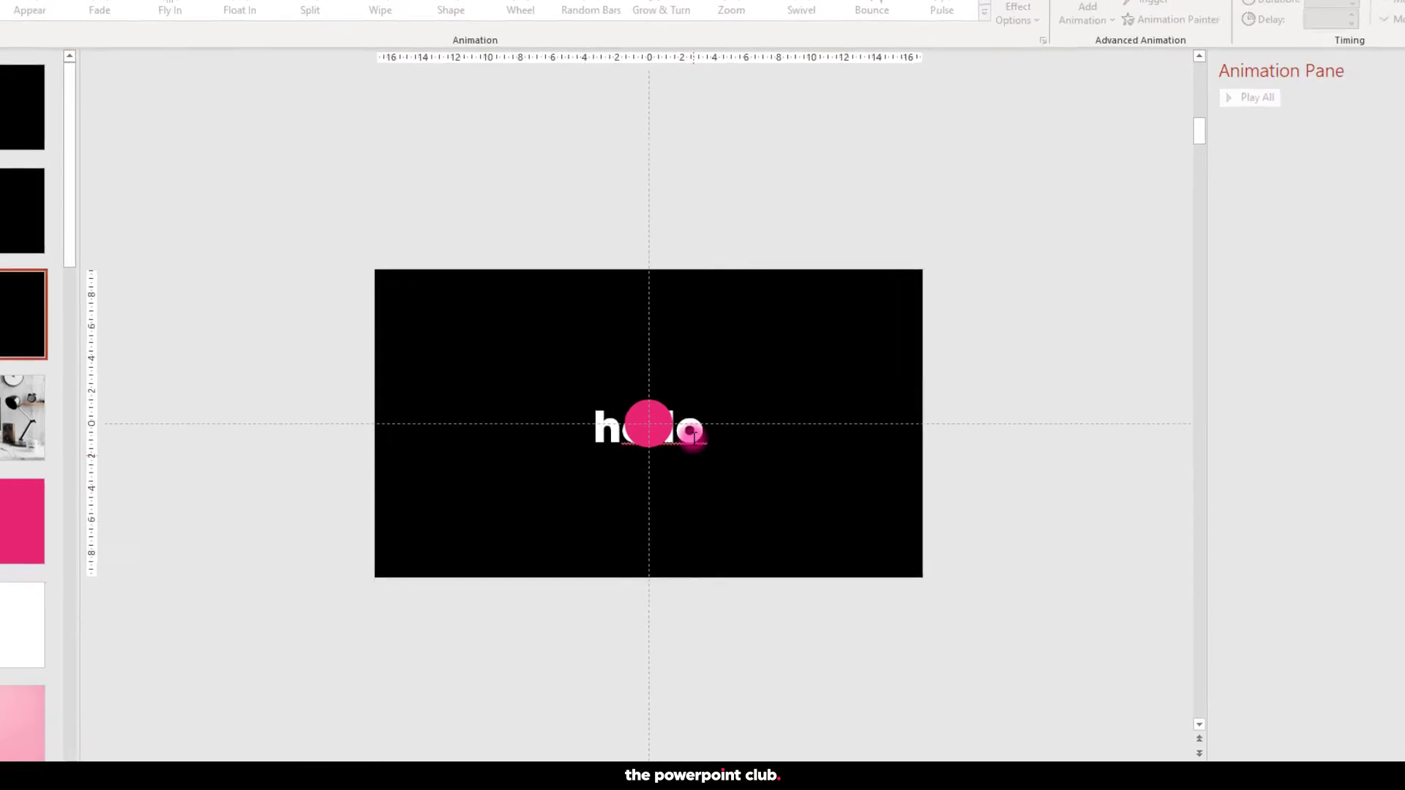
Step: Bring the "hello" text on slide 3 in front of the circle and reduce its font size to 66 pt
left_click(705, 415)
right_click(651, 354)
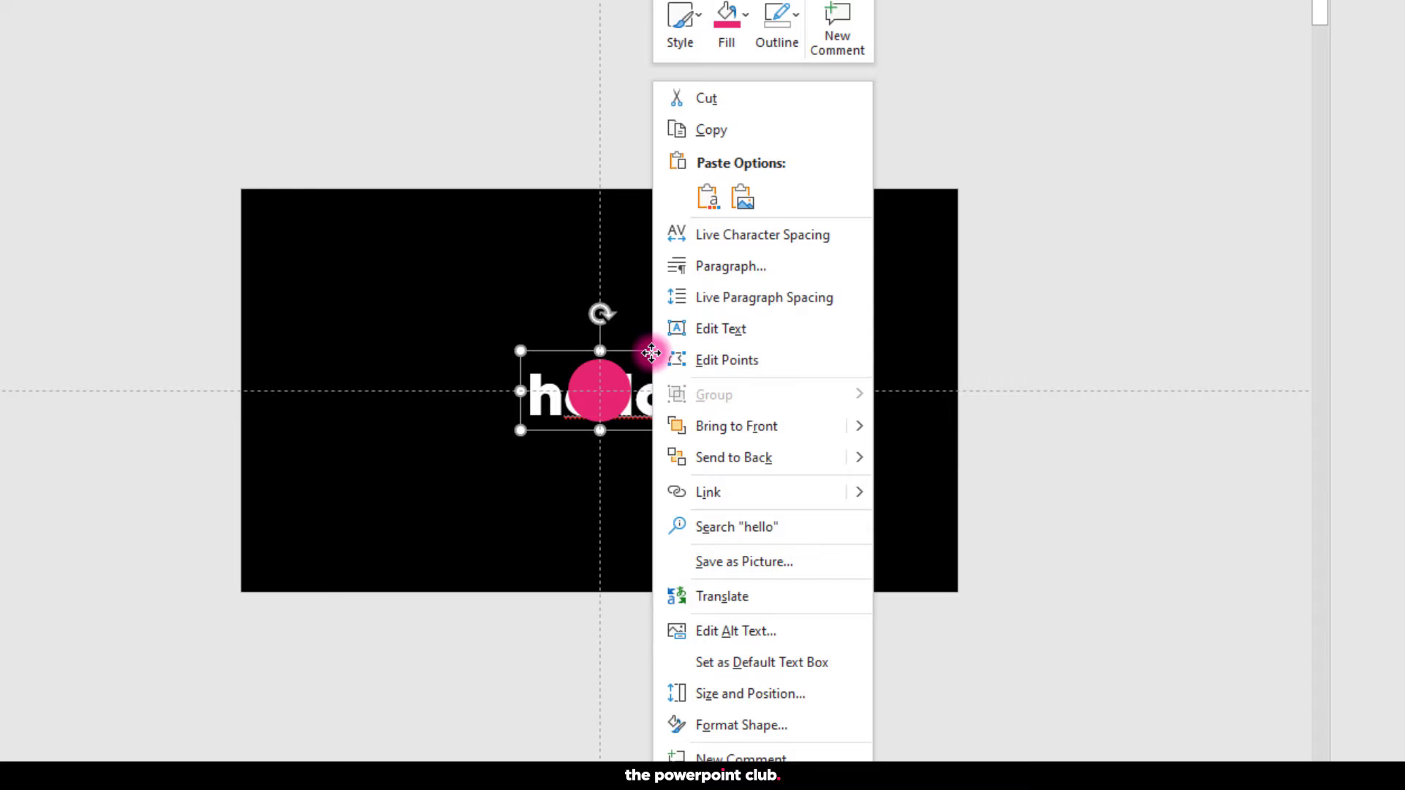
left_click(758, 421)
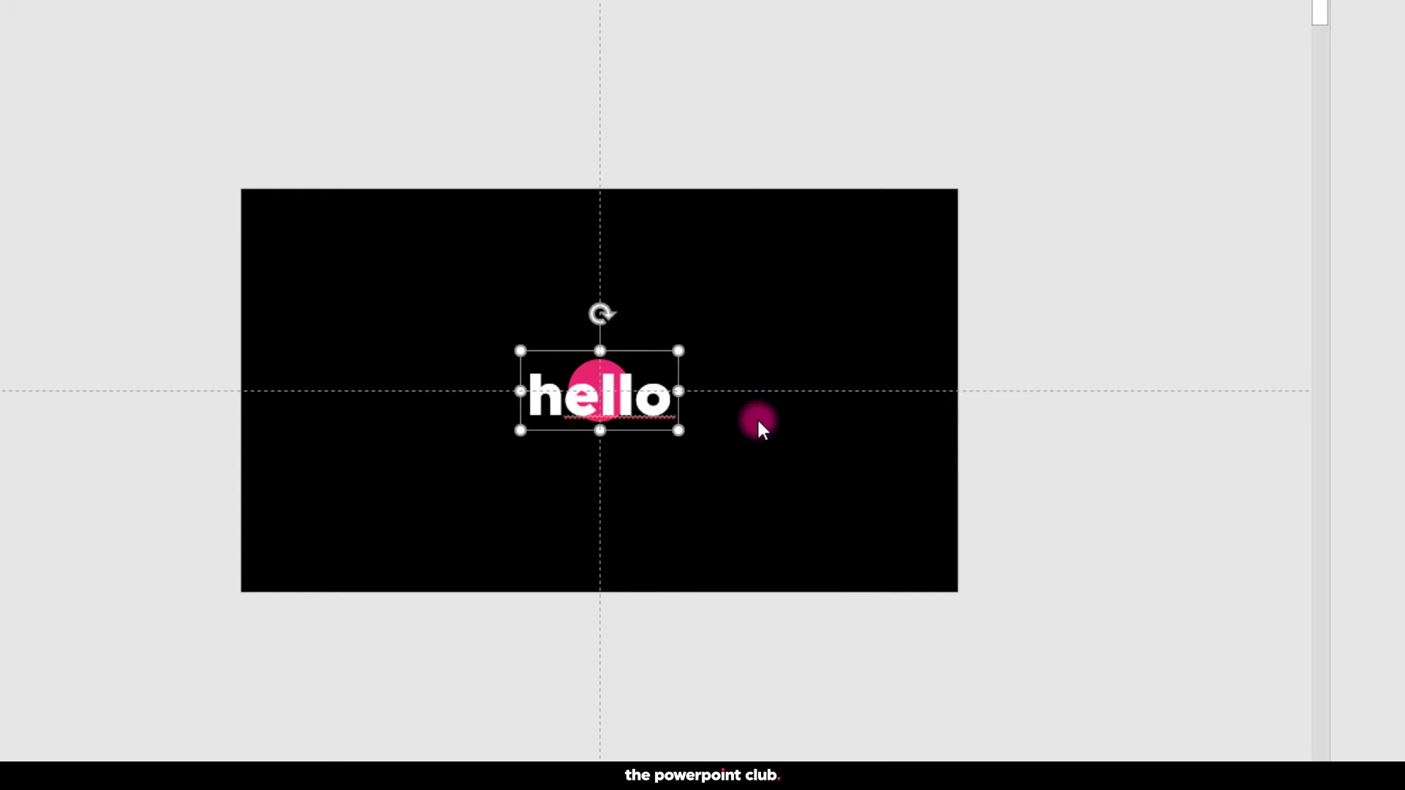
left_click(648, 157)
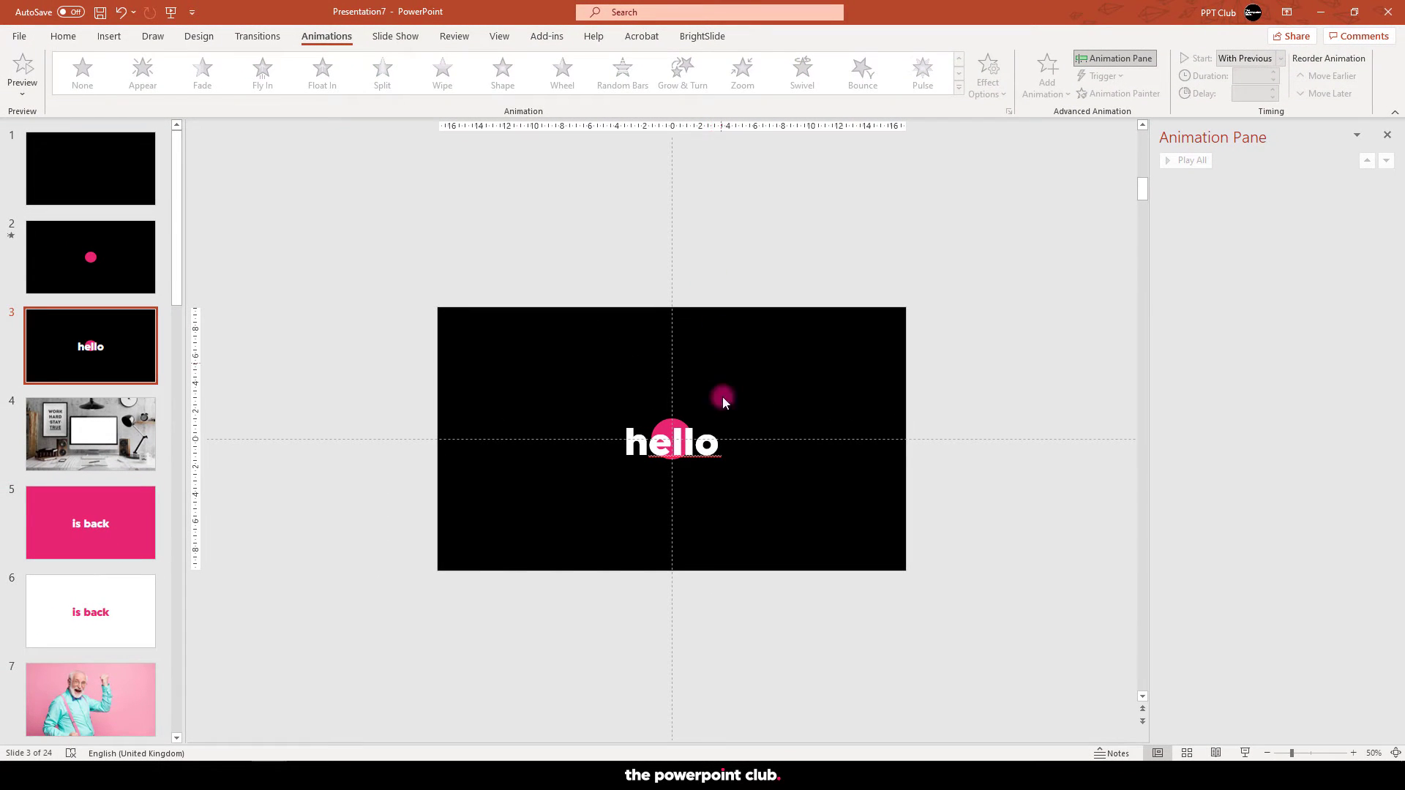
left_click(700, 414)
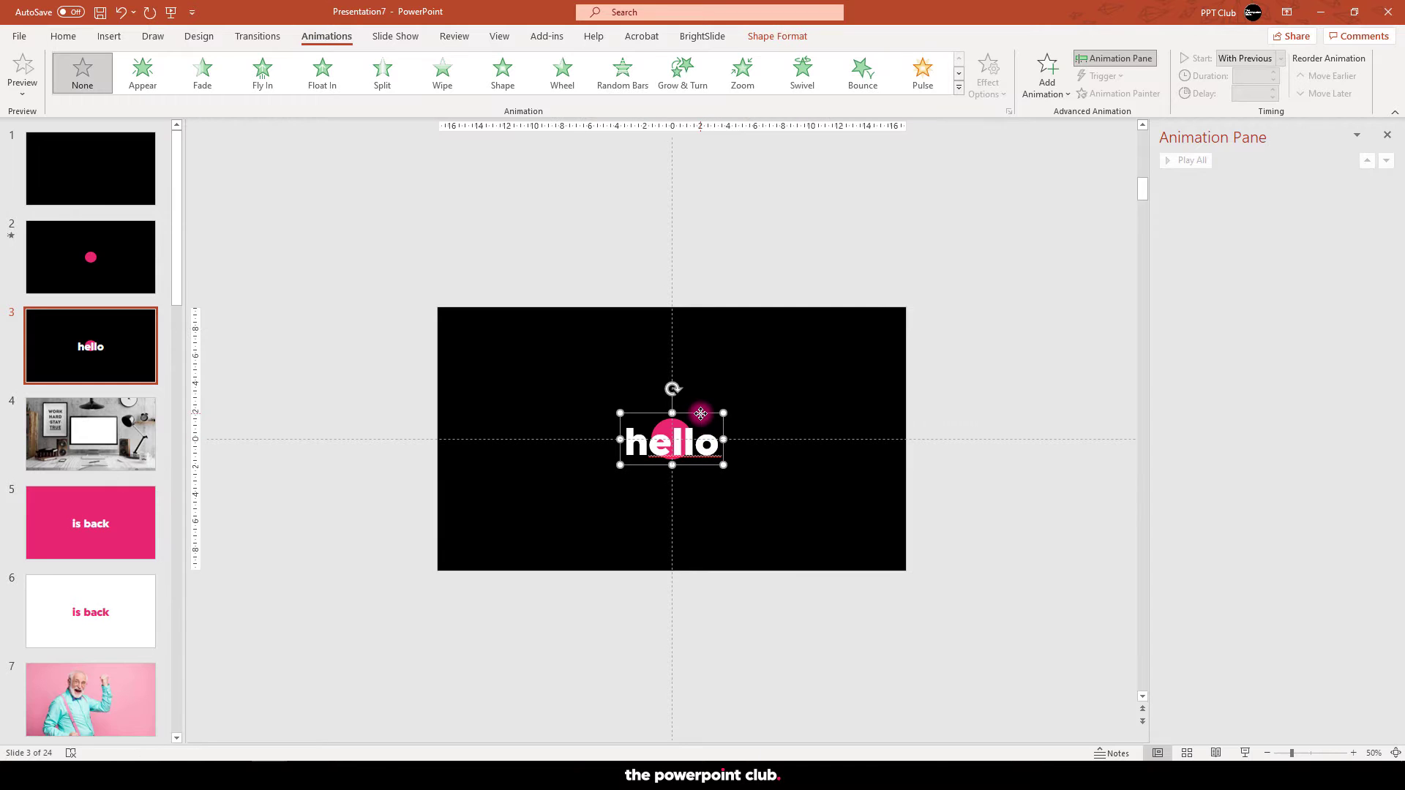
key("ctrl+shift+comma")
key("ctrl+shift+comma")
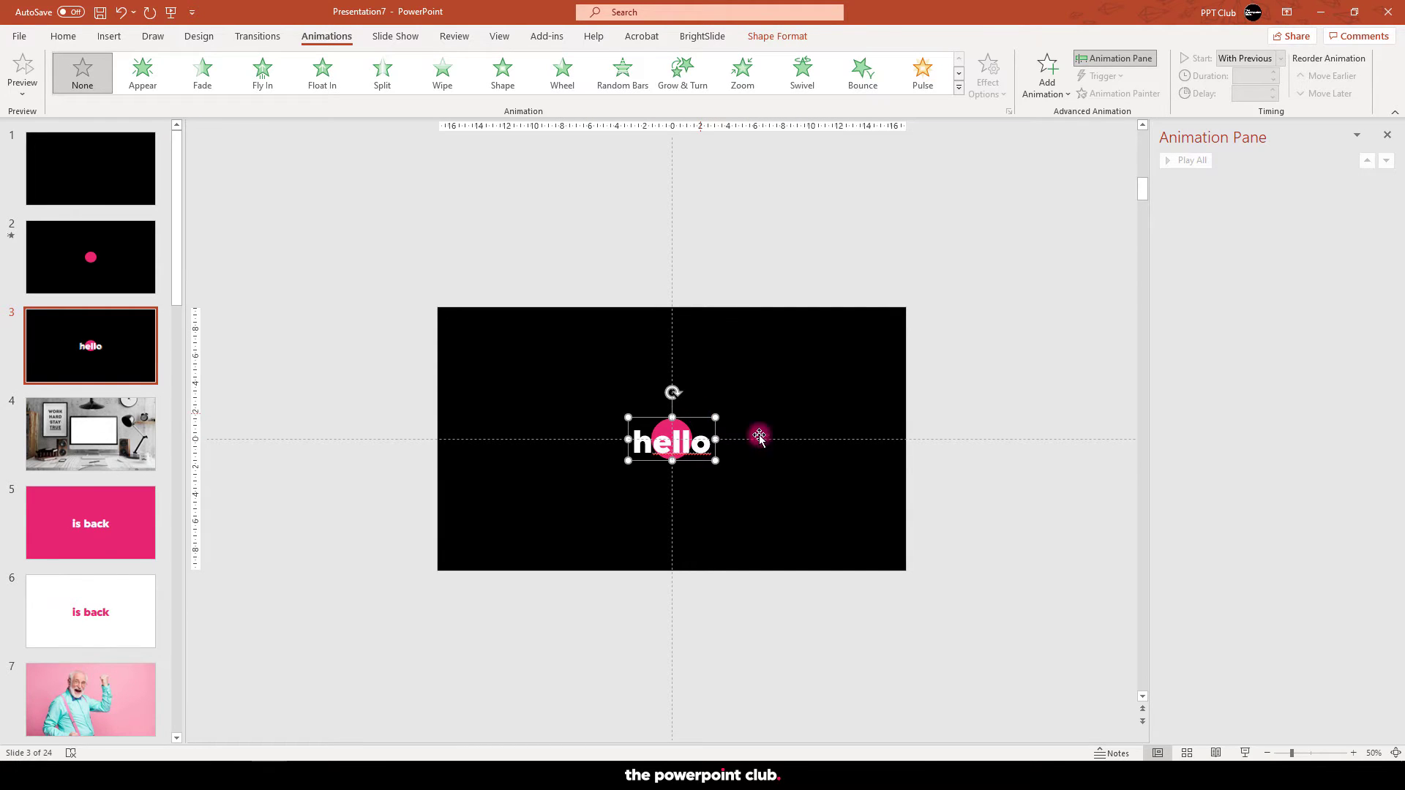
Step: Enlarge the pink circle on slide 3 from its centre until it covers the whole slide behind "hello"
left_click(693, 348)
left_click_drag(648, 455, 650, 488)
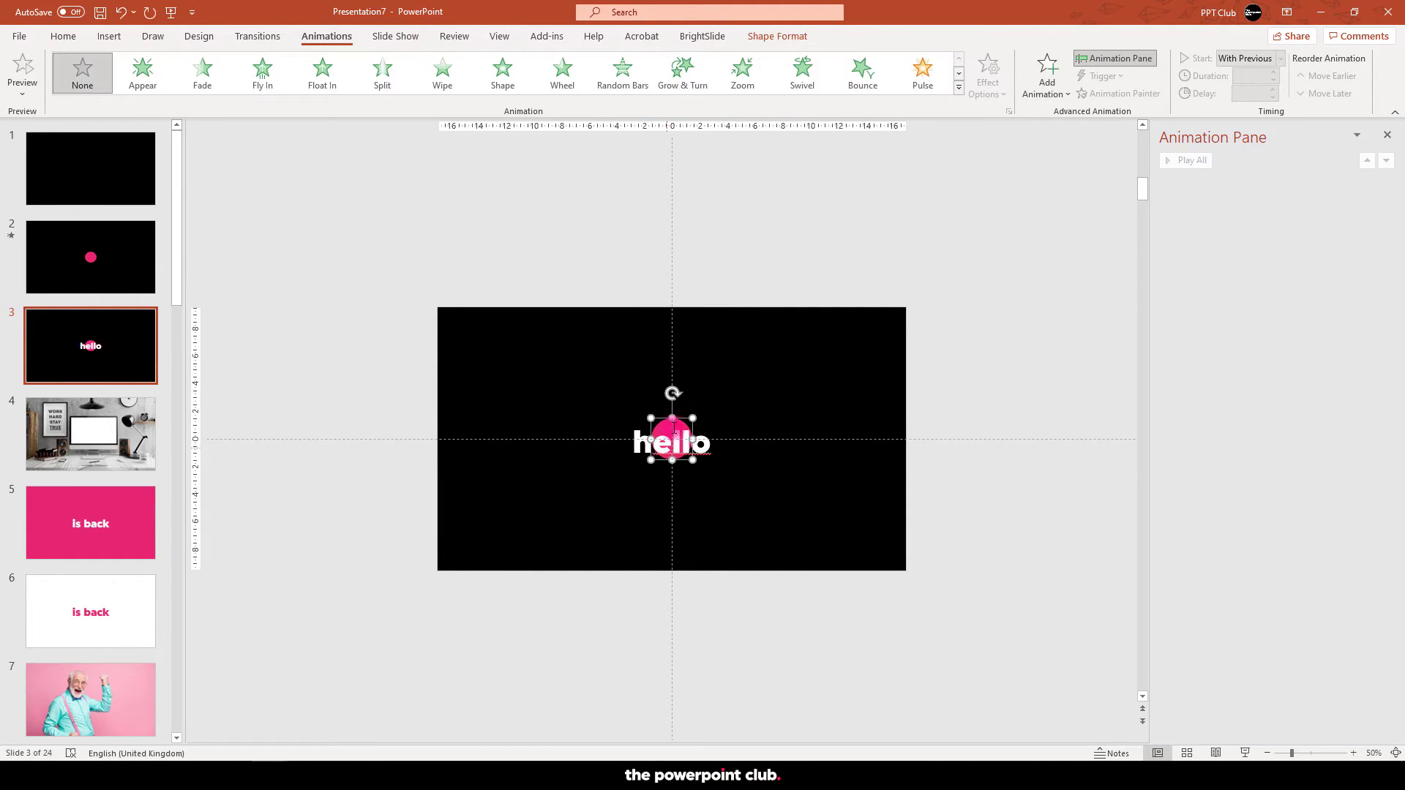
left_click_drag(696, 417, 946, 286)
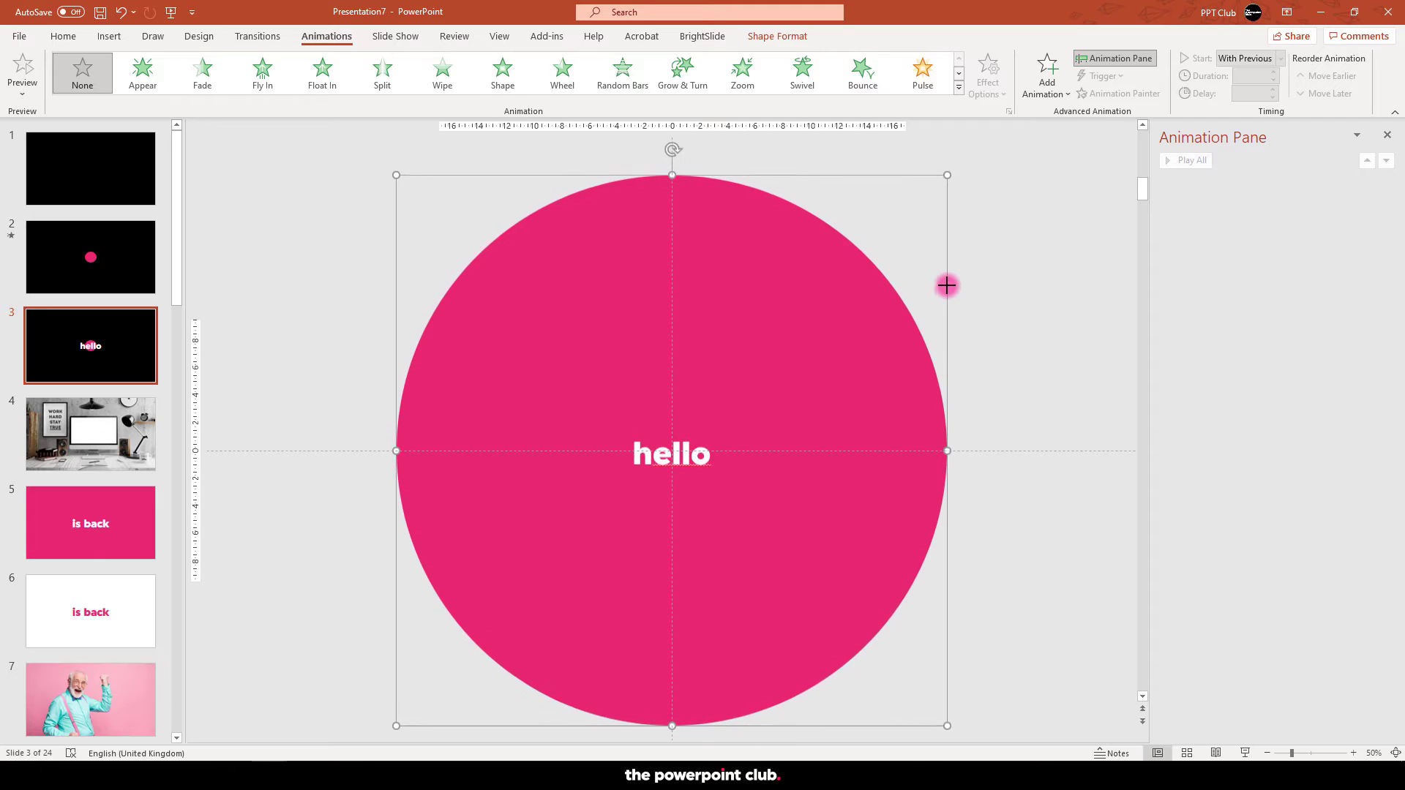
left_click(1003, 338)
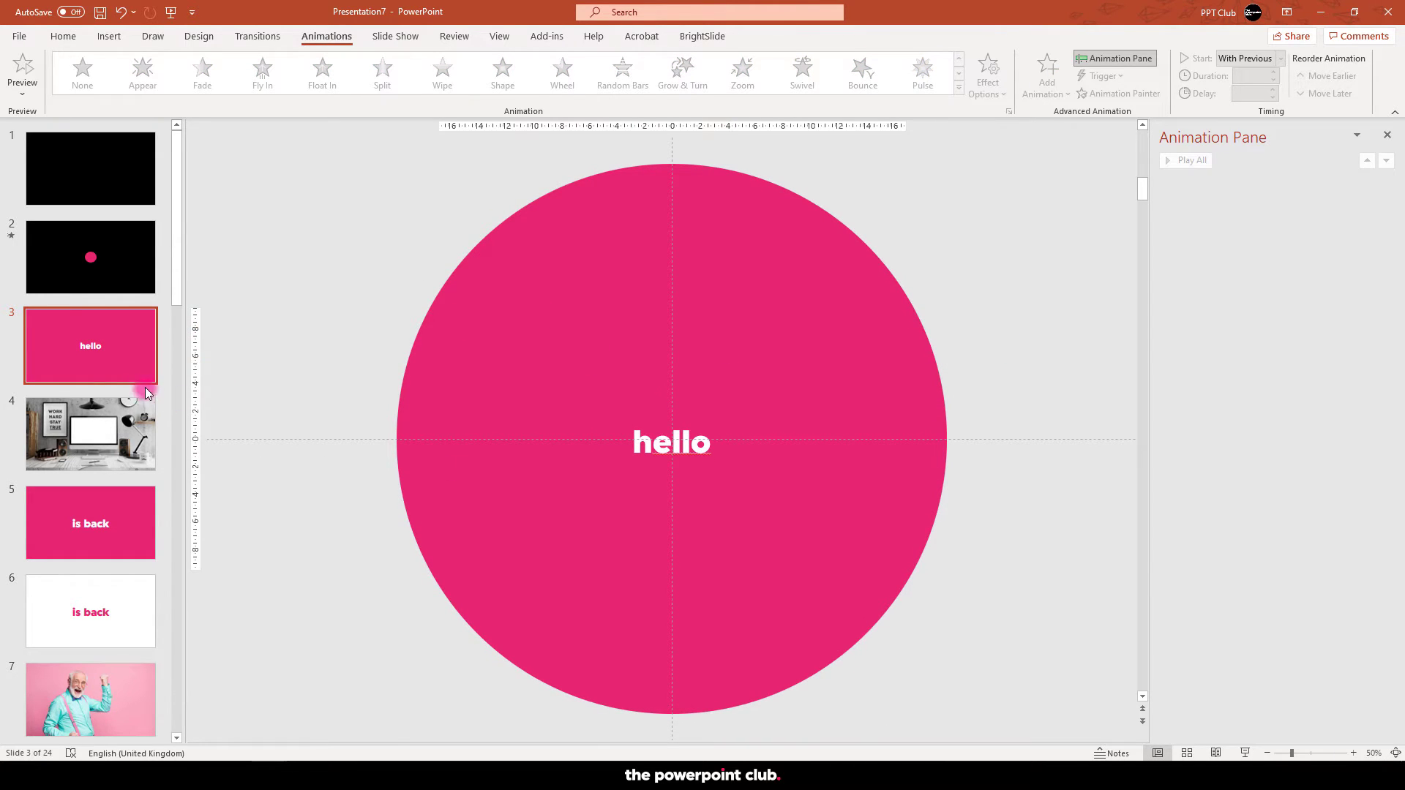
left_click(113, 266)
left_click(123, 355)
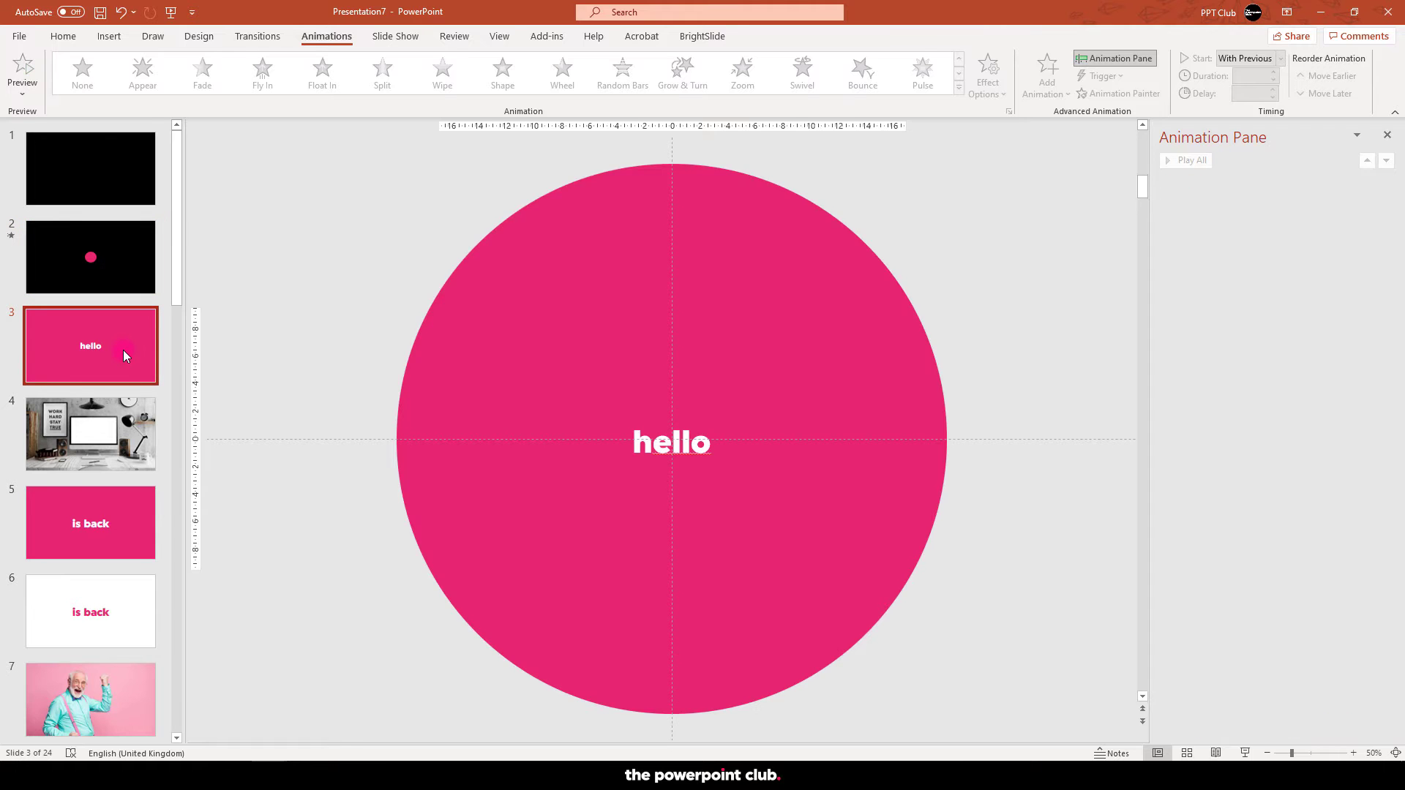
Step: Apply the Morph transition to slide 3 with a duration of 0.25 seconds
left_click(248, 46)
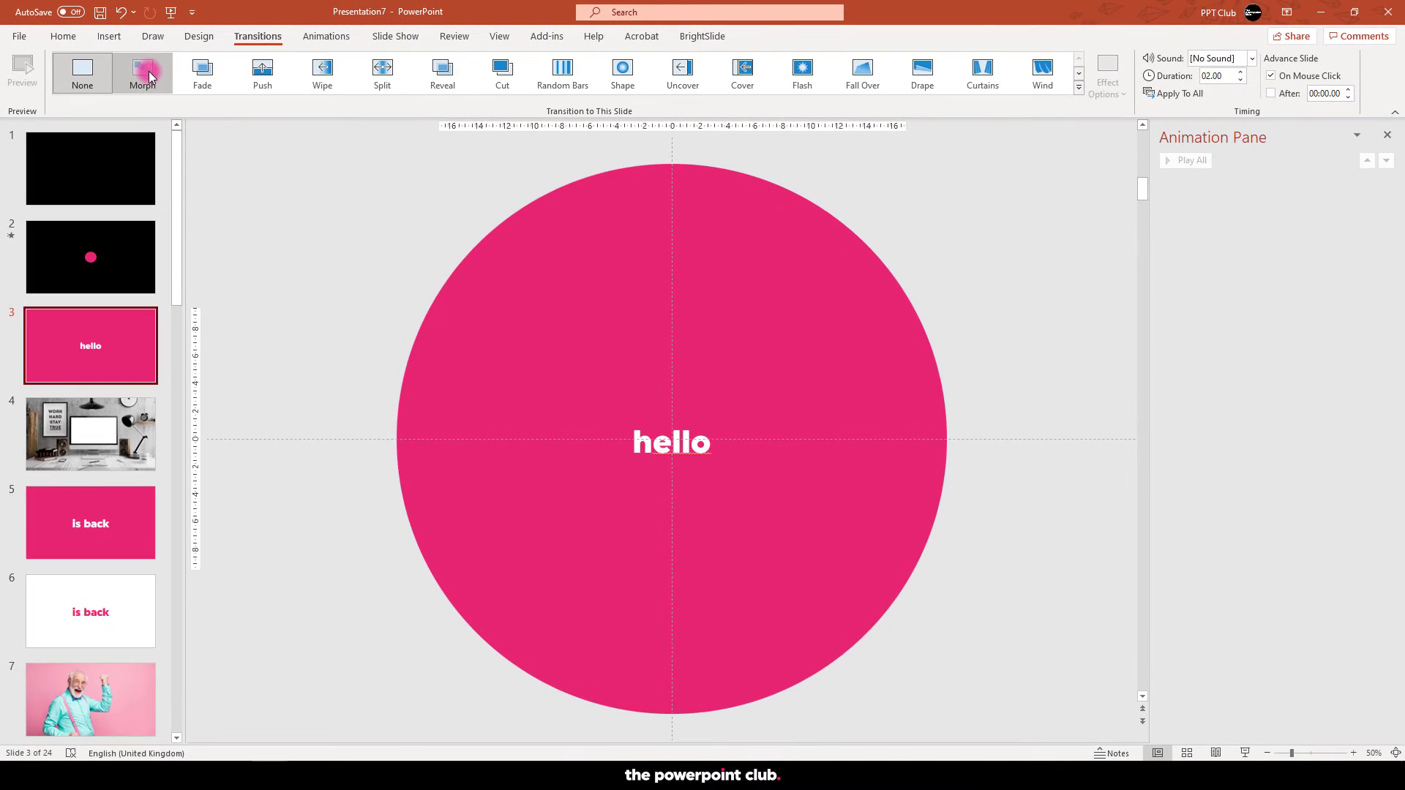
left_click(148, 72)
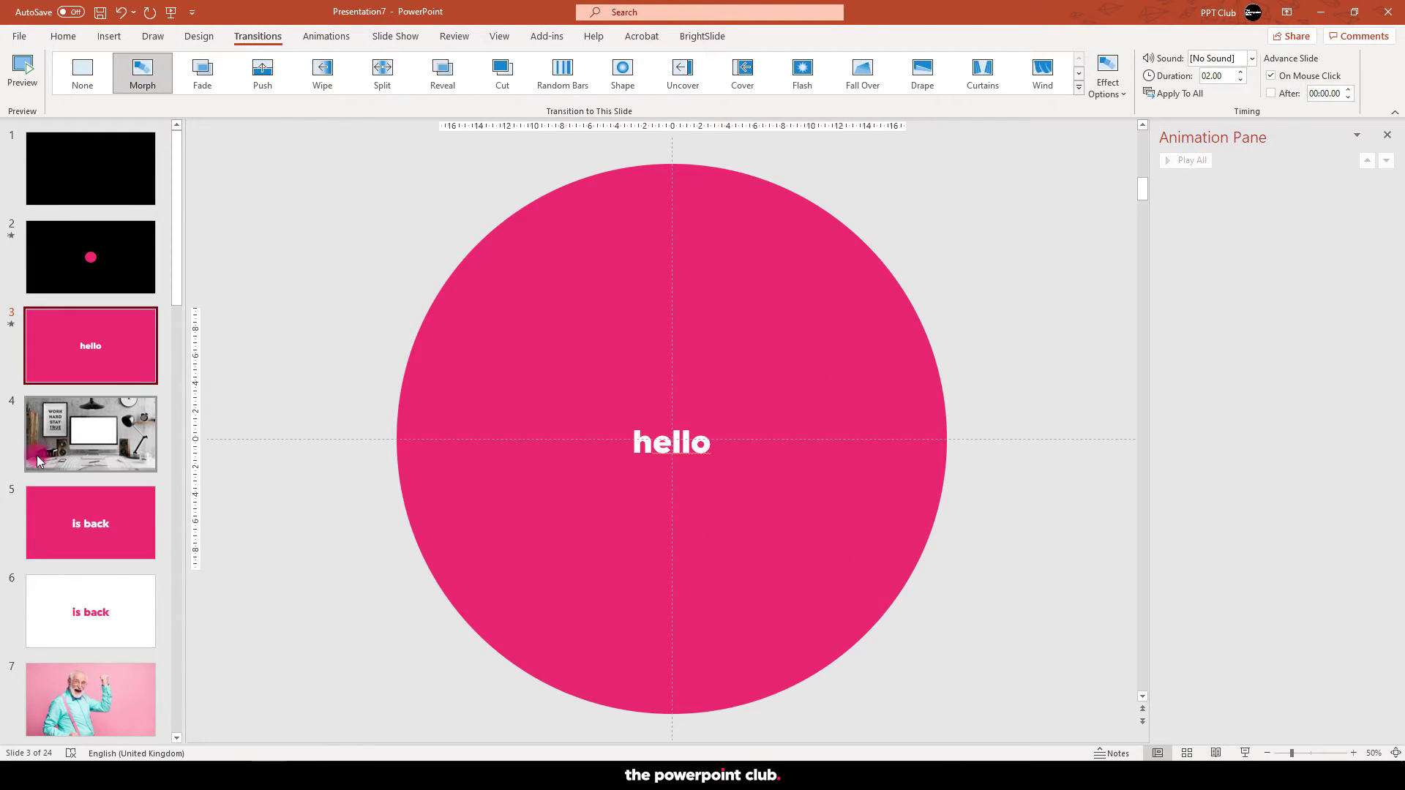
left_click(146, 374)
left_click(224, 387)
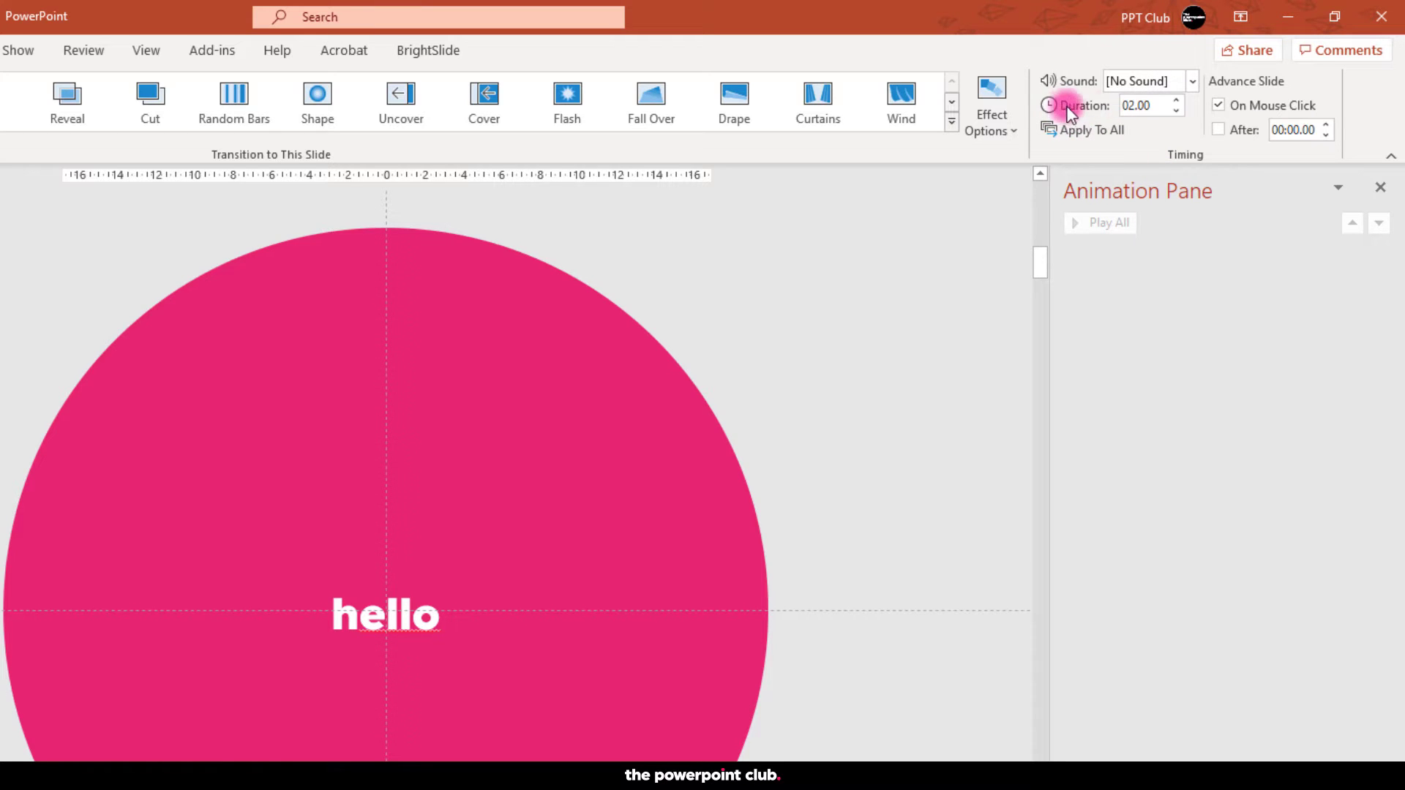
left_click(1175, 111)
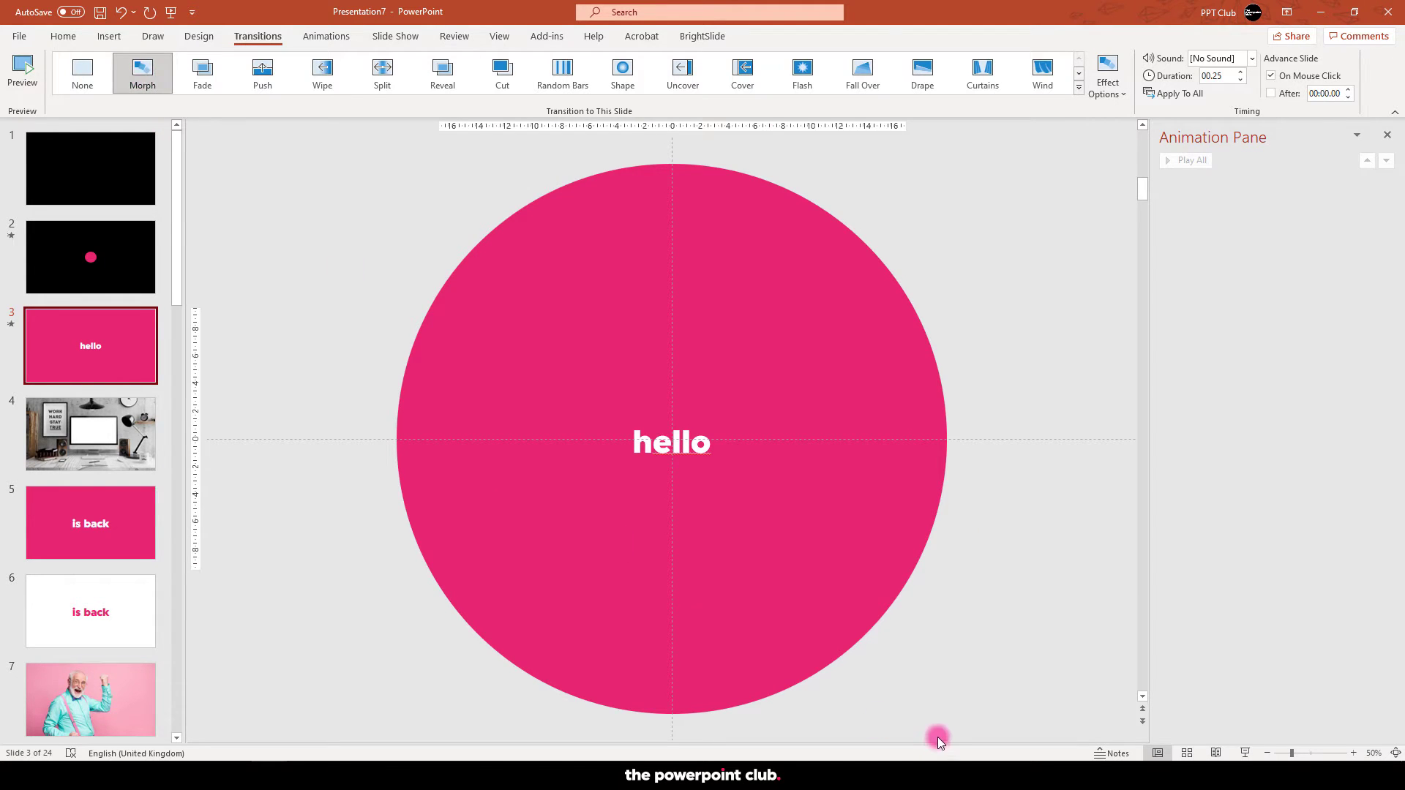
Step: Duplicate slide 3 twice and delete the large pink circle from both duplicates, slides 4 and 5
key("ctrl+d")
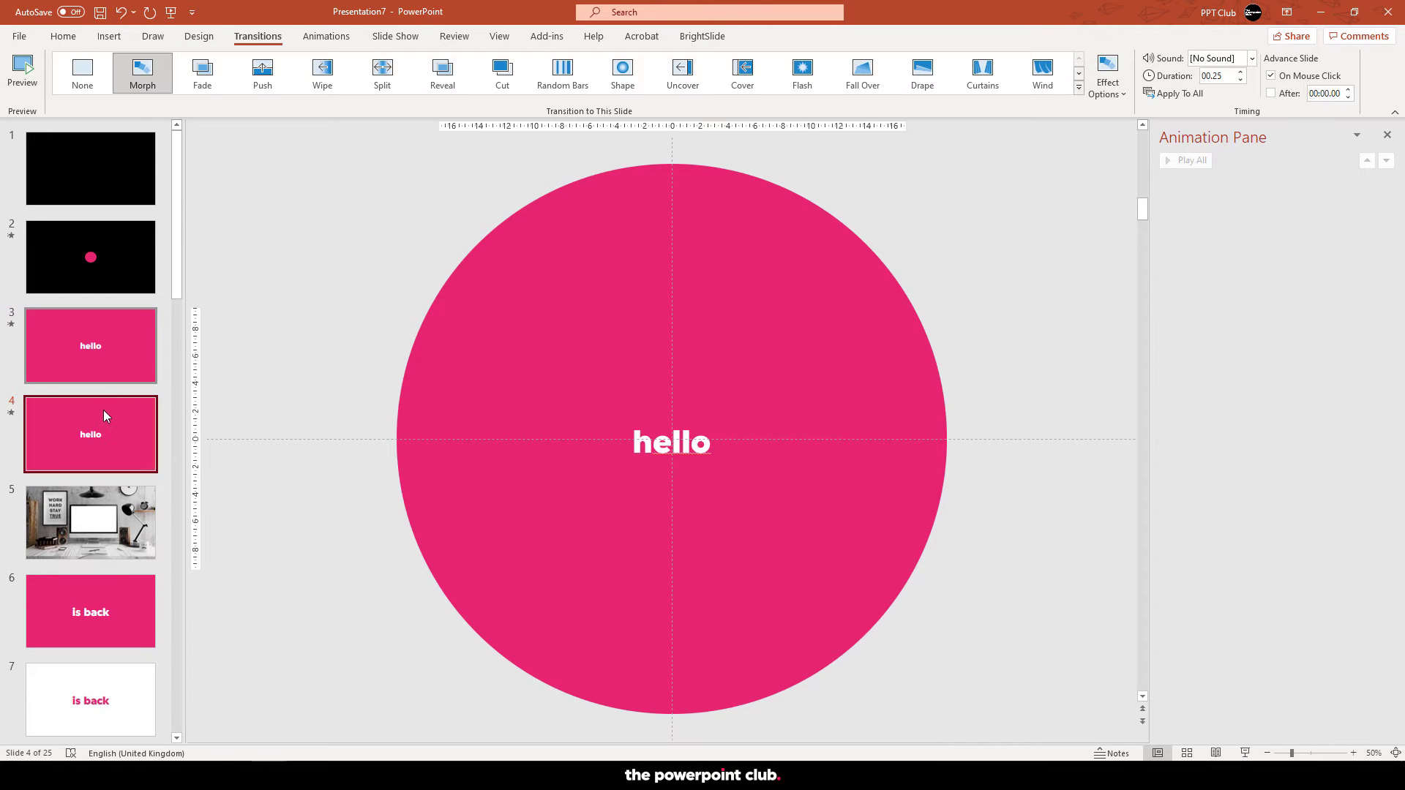
key("ctrl+d")
left_click(102, 415)
left_click(480, 322)
key("Delete")
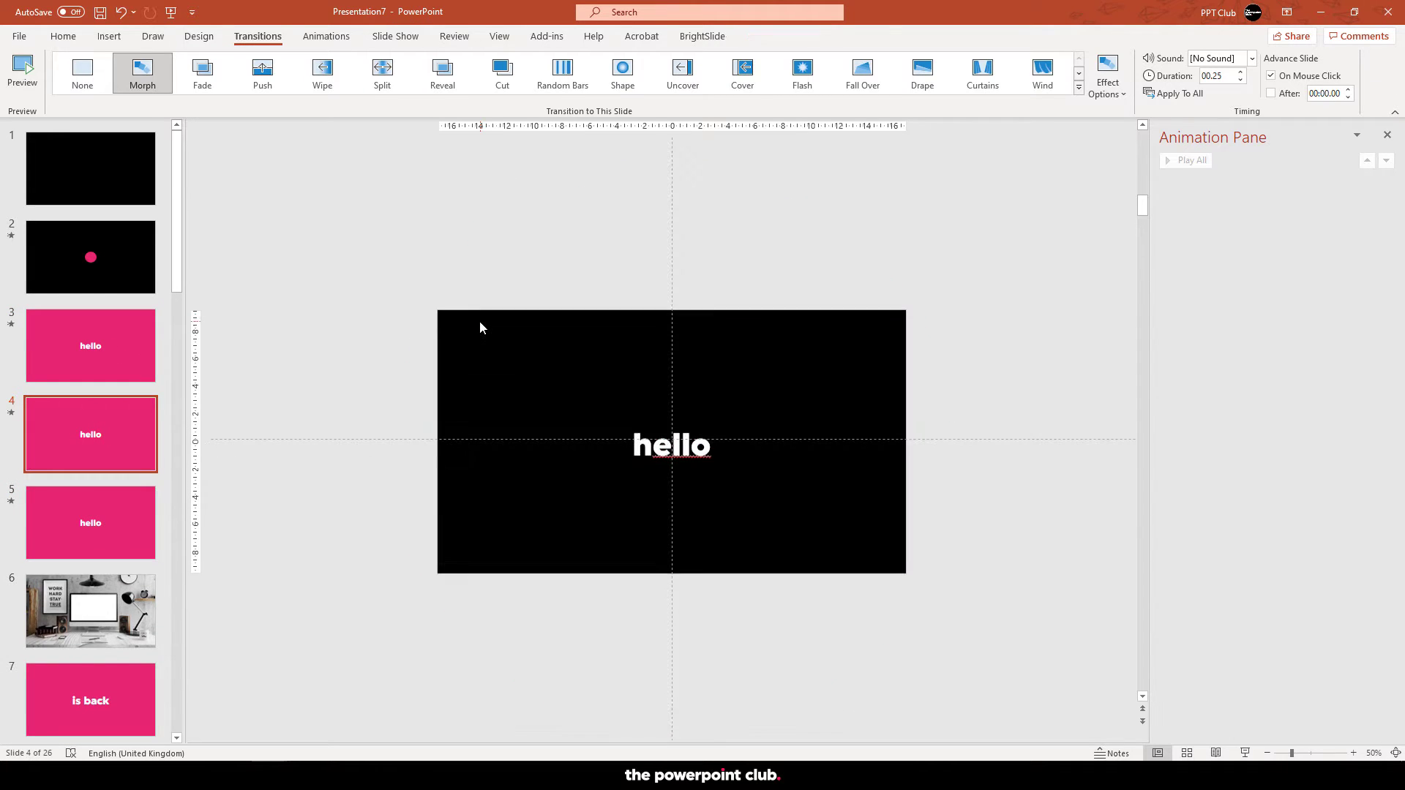
left_click(101, 516)
left_click(486, 340)
key("Delete")
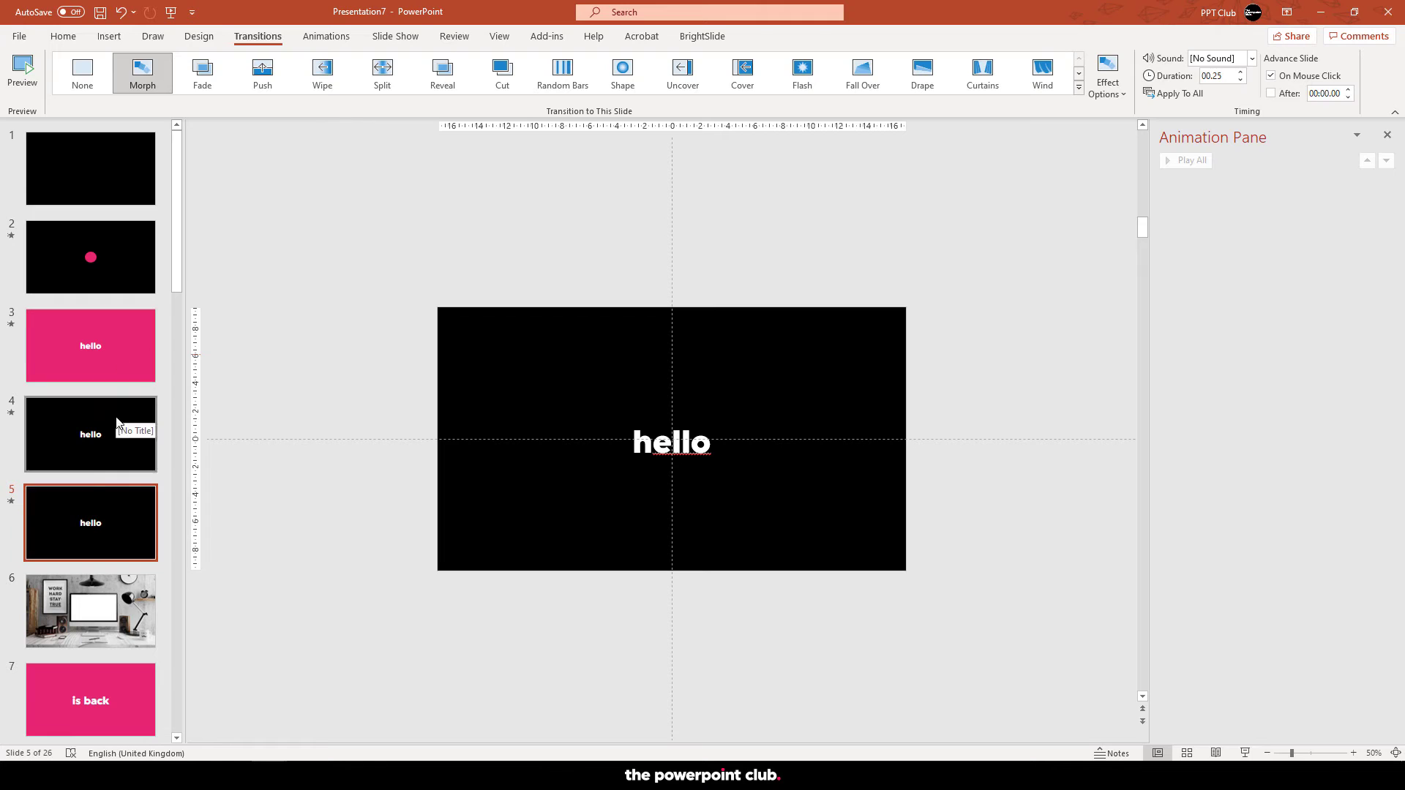
Step: Increase the font size of the "hello" text on slide 4 by three steps
left_click(114, 438)
left_click(687, 415)
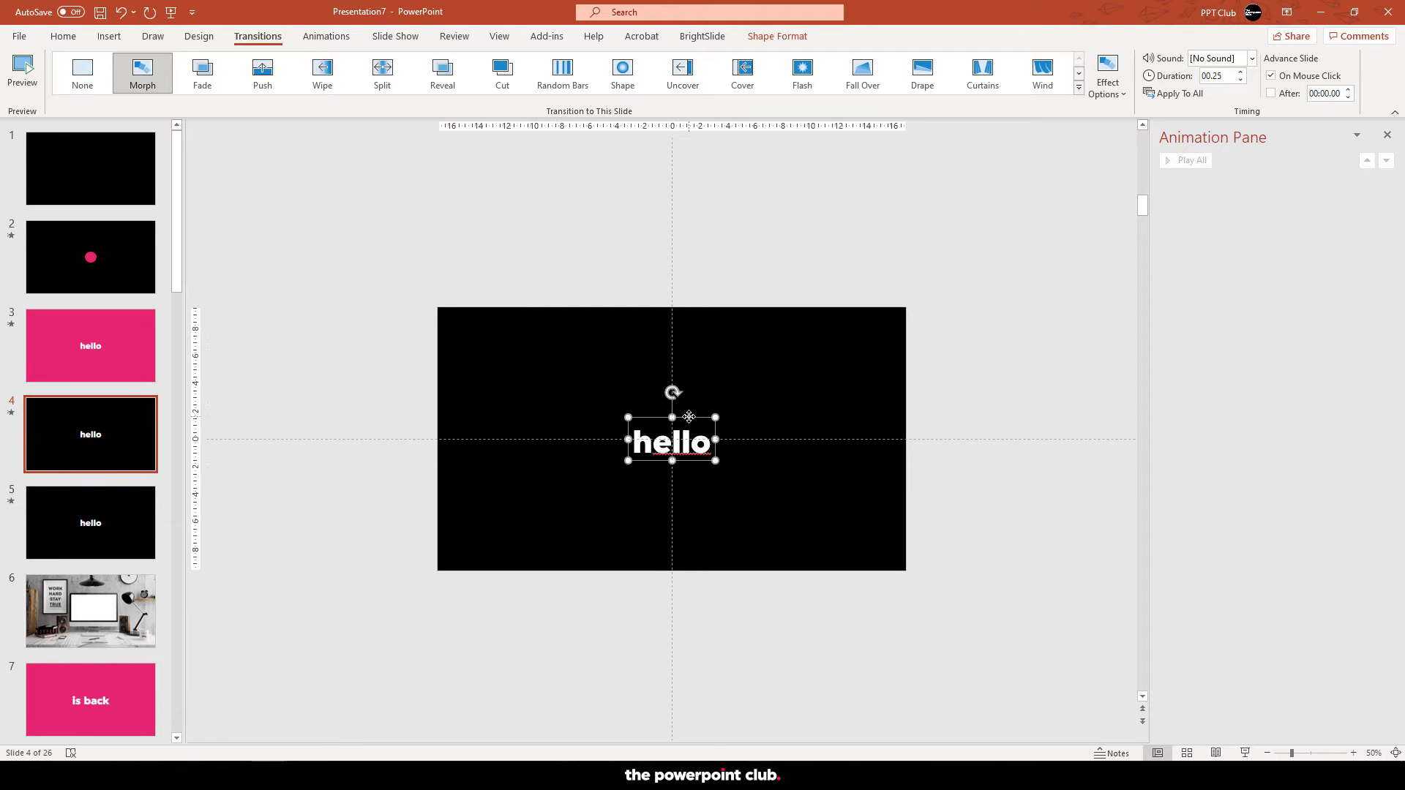
key("ctrl+shift+period")
key("ctrl+shift+period")
key("ctrl+shift+period")
Step: Give slide 5 a solid white background and recolour its "hello" text in the recent pink
left_click(111, 525)
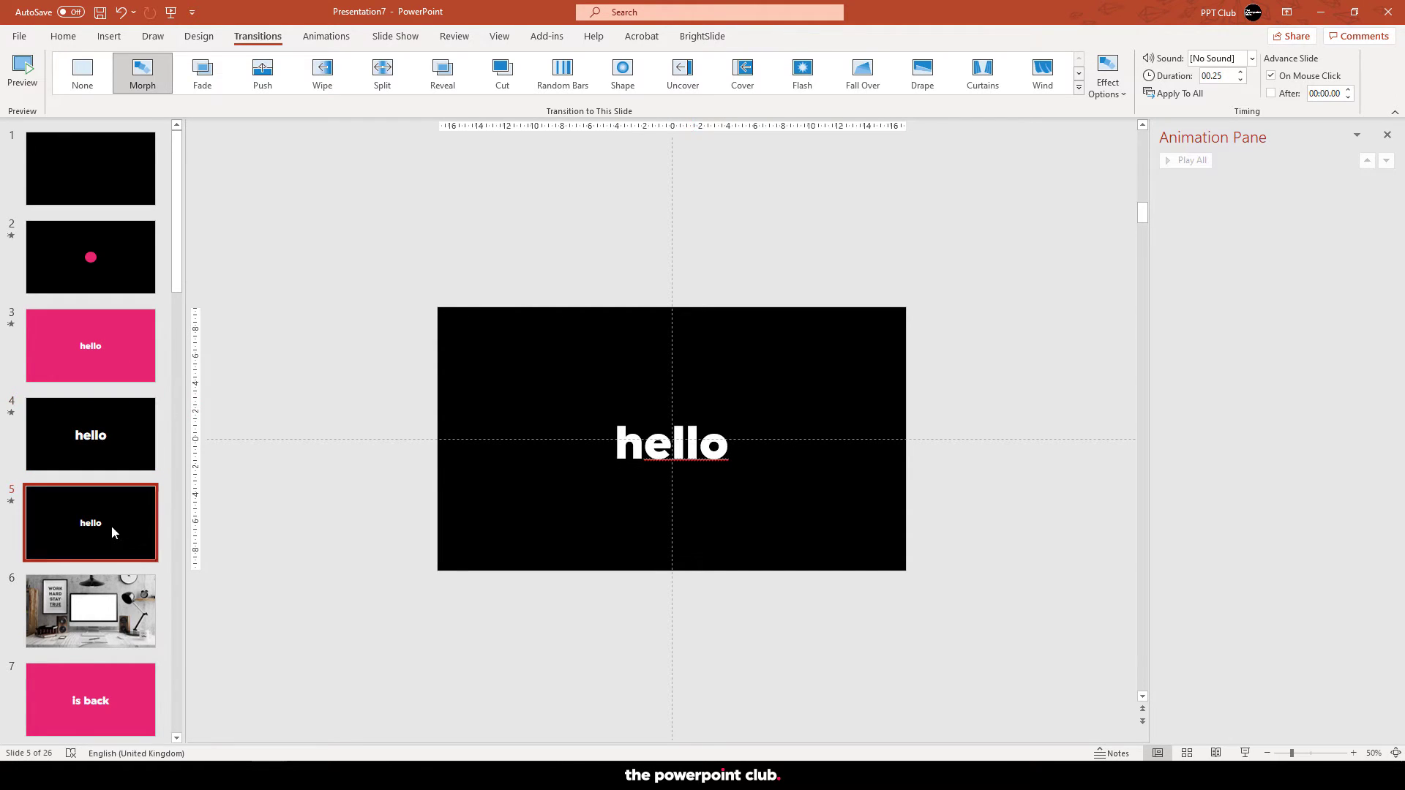
right_click(779, 378)
left_click(823, 524)
left_click(1332, 315)
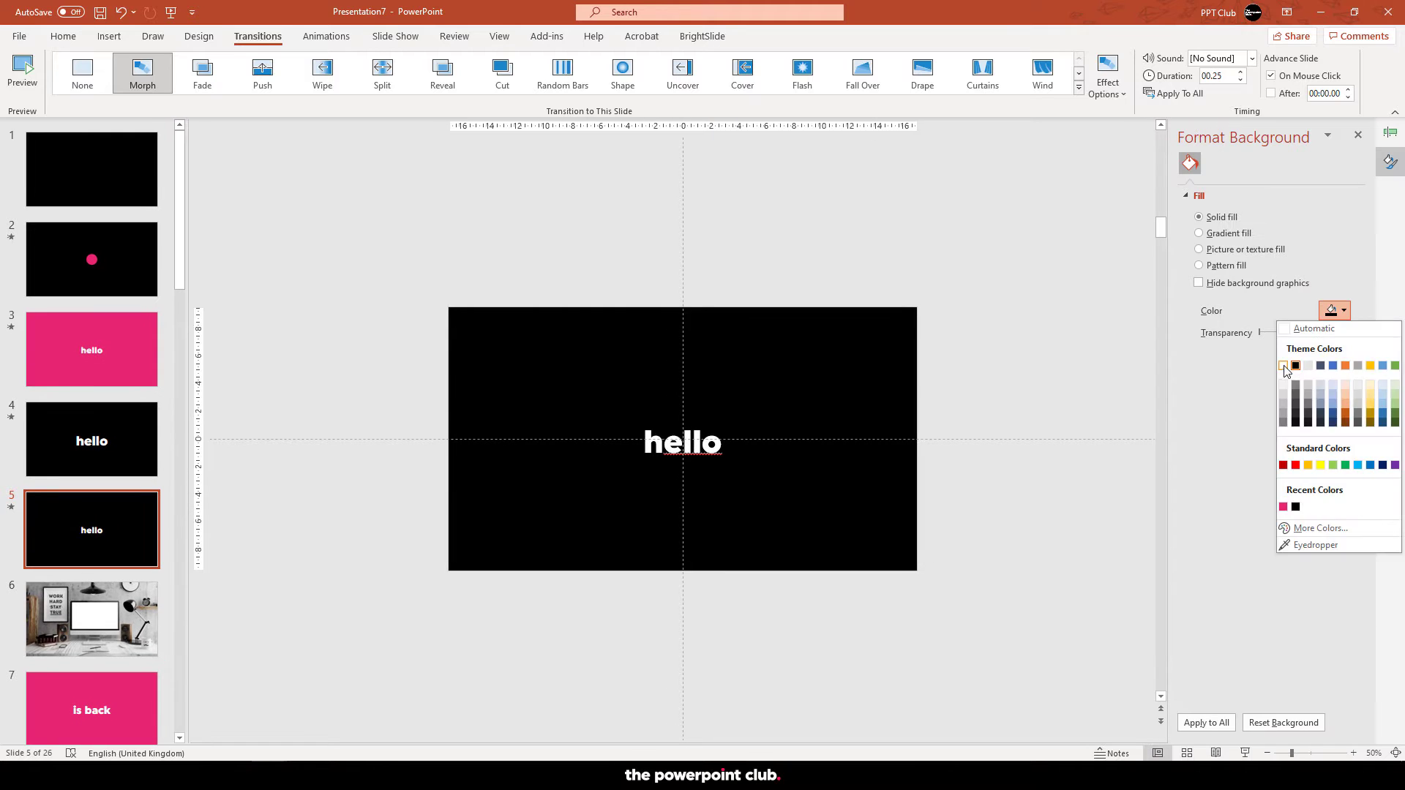
left_click(1288, 372)
double_click(683, 442)
left_click(63, 36)
left_click(423, 87)
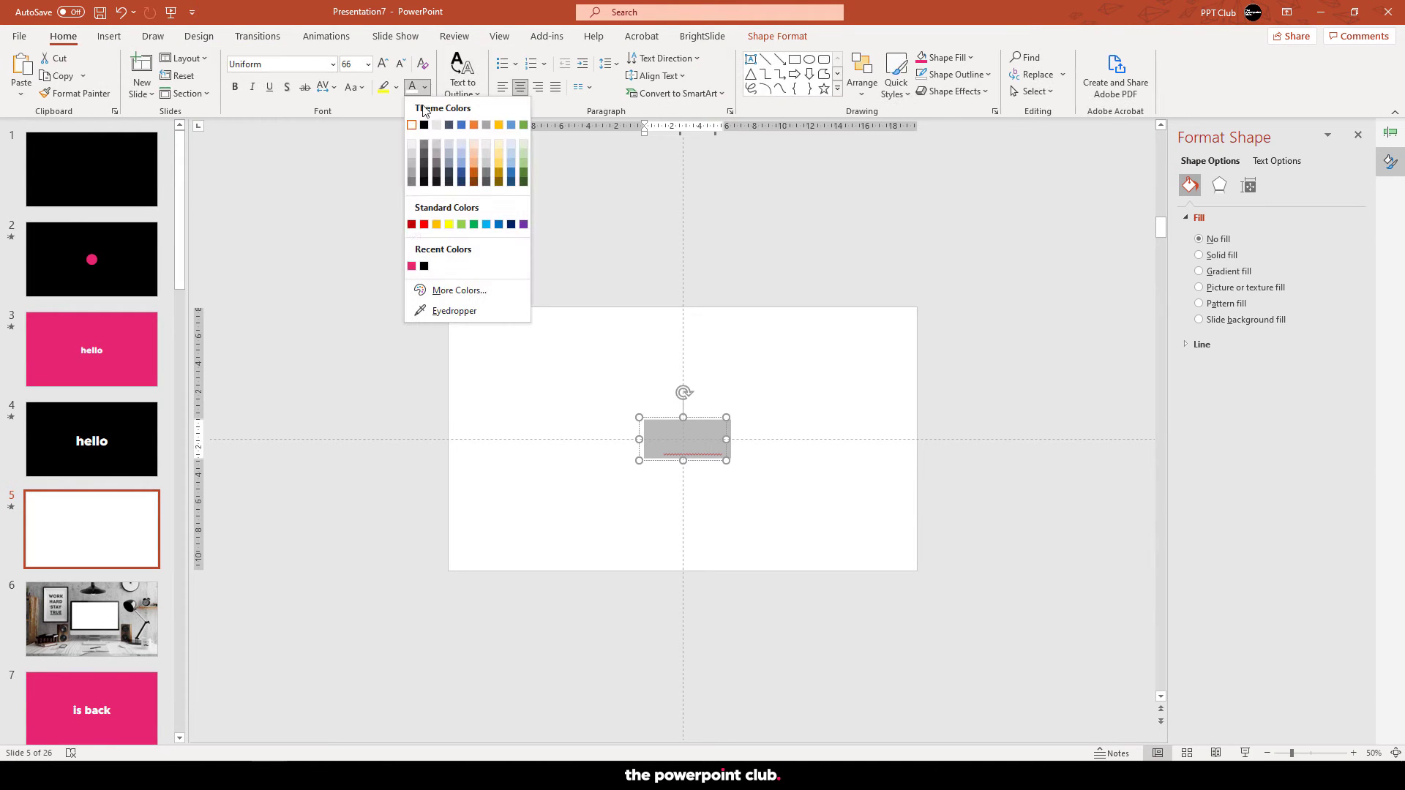
left_click(418, 265)
Step: Enlarge the "hello" text on slide 5 to 166 pt and compare slides 3 to 5
left_click(707, 415)
key("ctrl+shift+period")
key("ctrl+shift+period")
key("ctrl+shift+period")
key("ctrl+shift+period")
key("ctrl+shift+period")
key("ctrl+shift+period")
key("ctrl+shift+period")
key("ctrl+shift+period")
key("ctrl+shift+period")
key("ctrl+shift+period")
key("ctrl+shift+period")
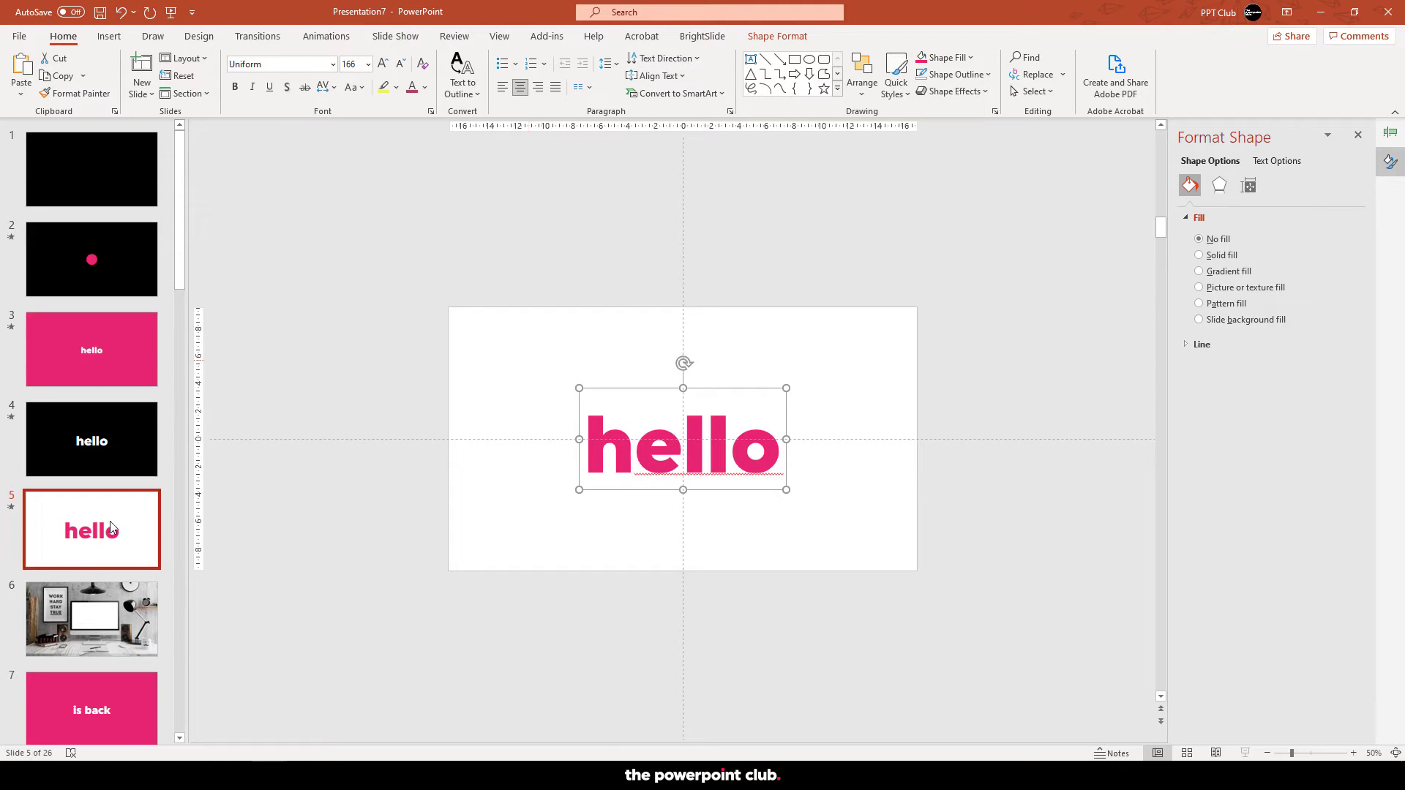
left_click(99, 373)
left_click(109, 428)
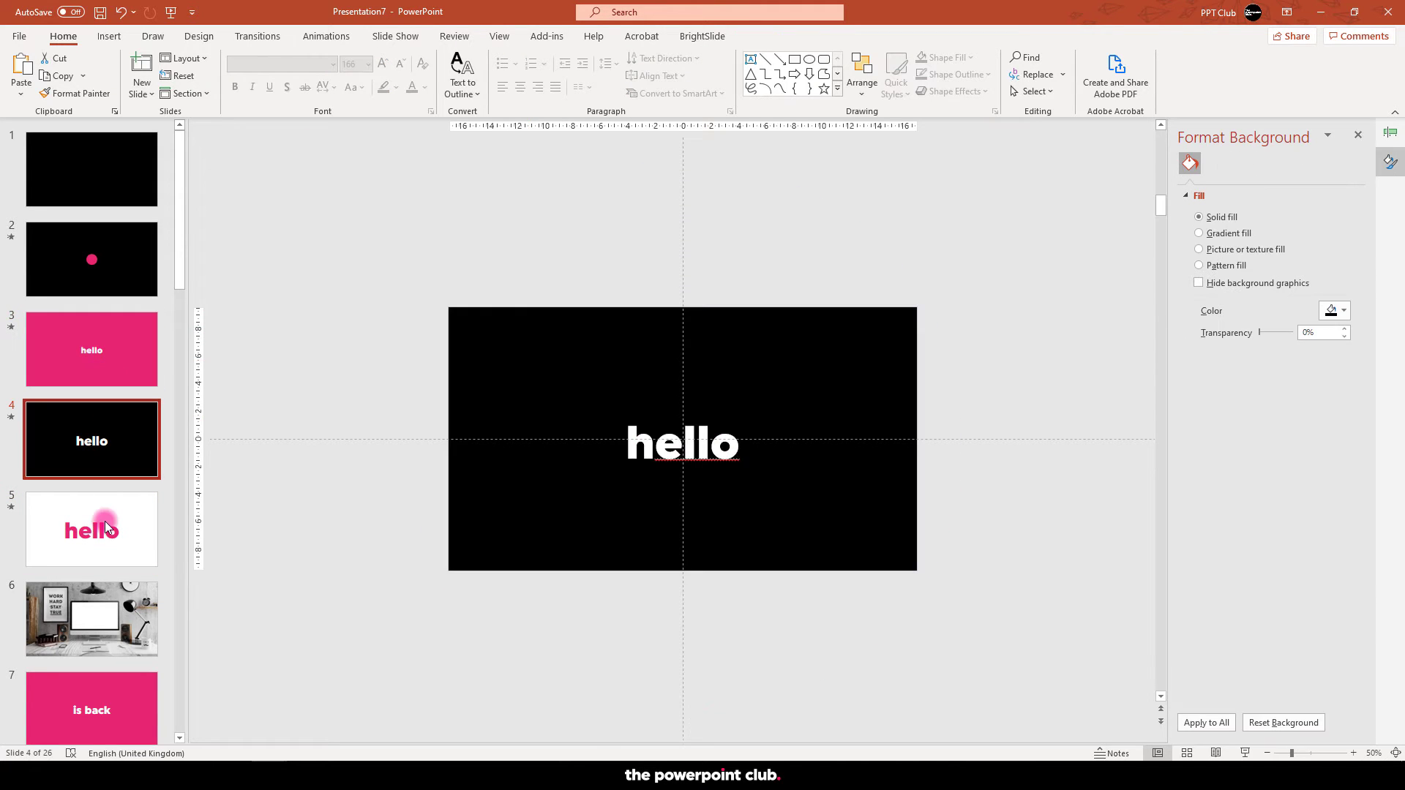
left_click(104, 521)
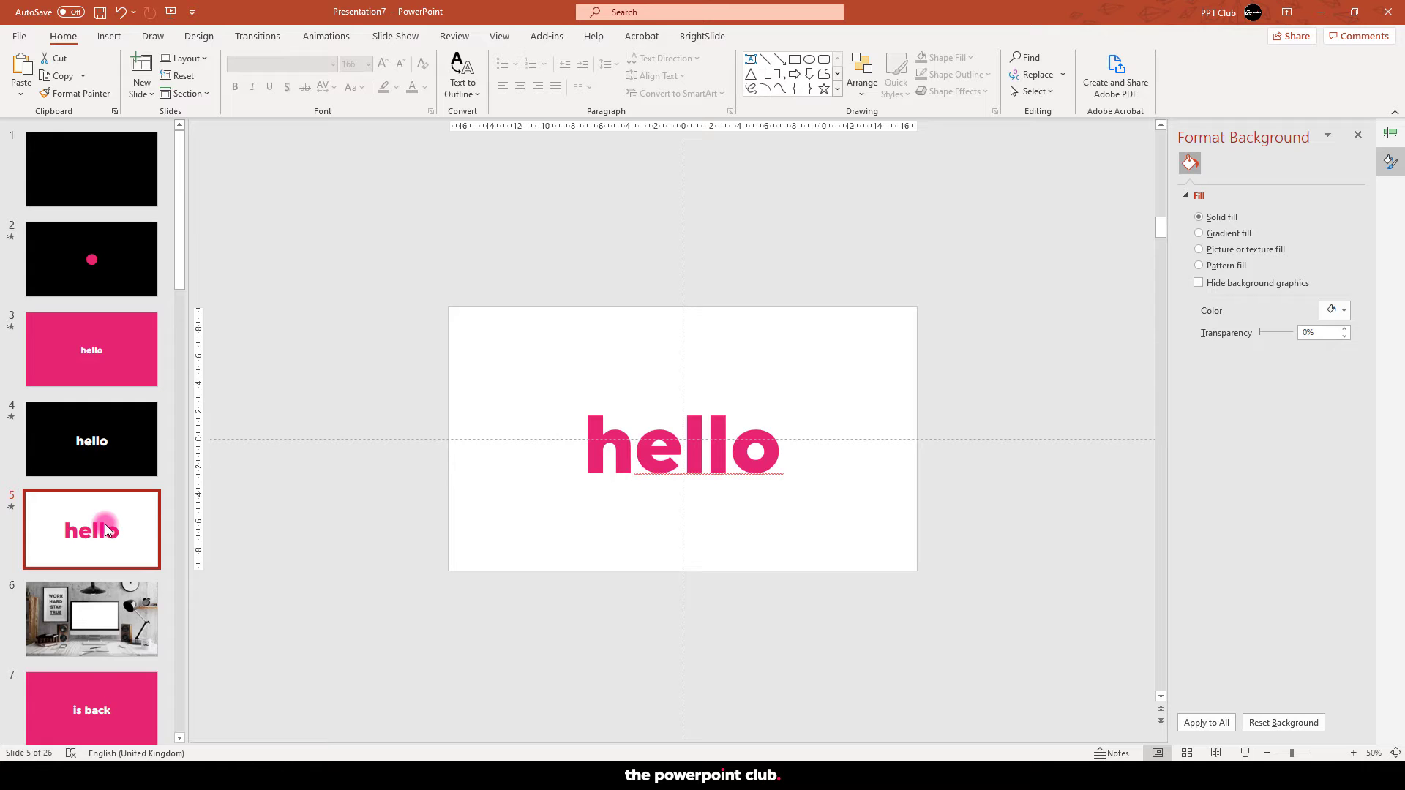
Step: Go to slide 6 and select the desk picture, focusing on its blank computer monitor
scroll(104, 524, "down", 3)
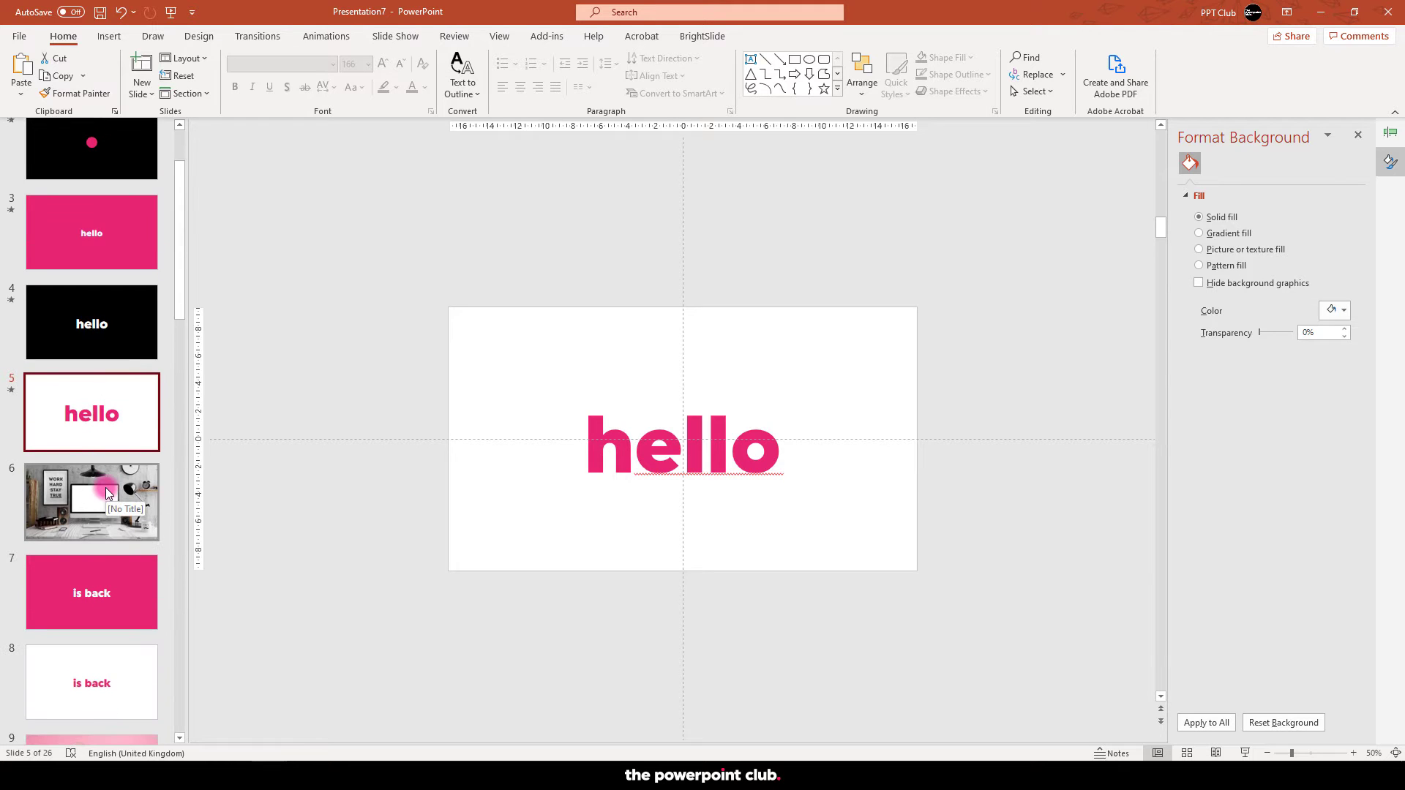
left_click(107, 489)
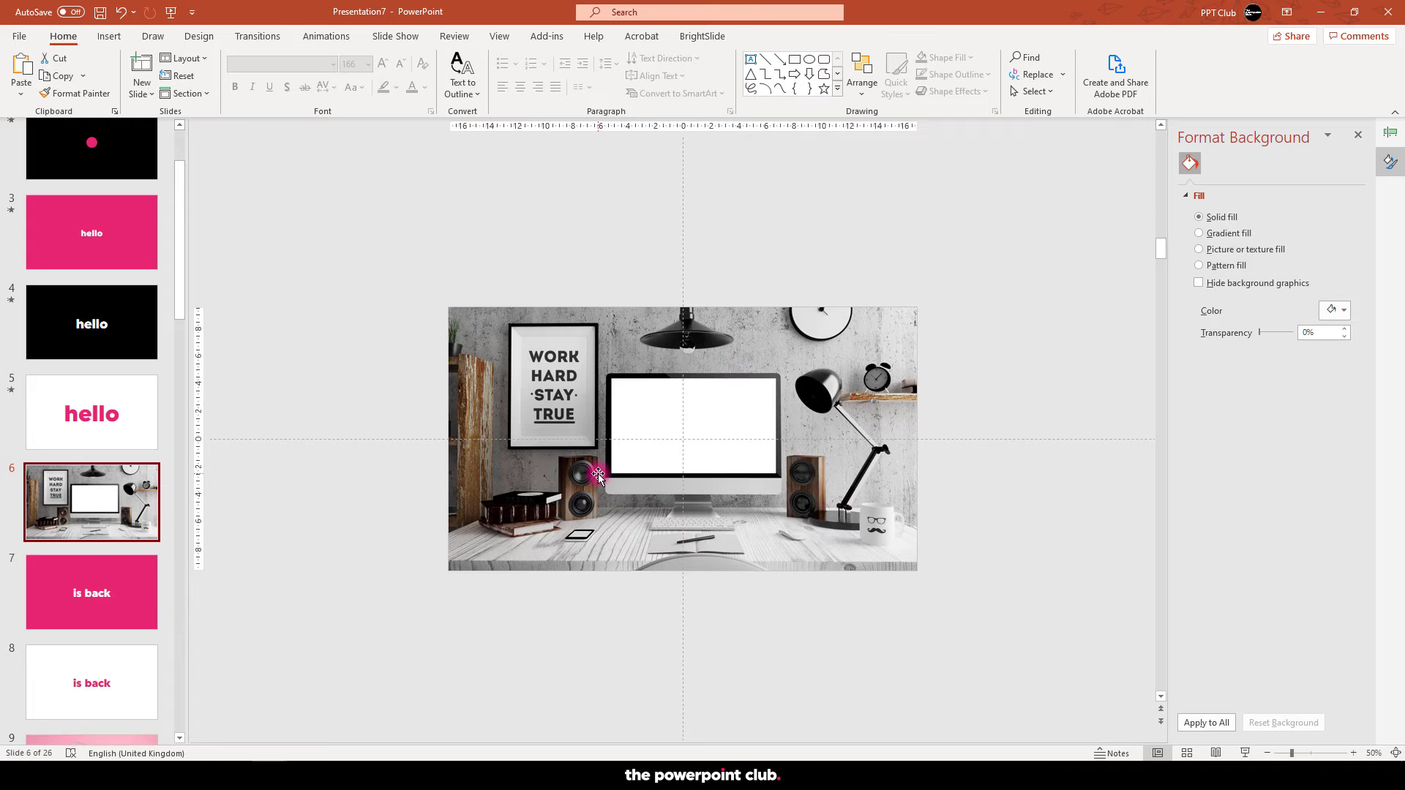
left_click(680, 447)
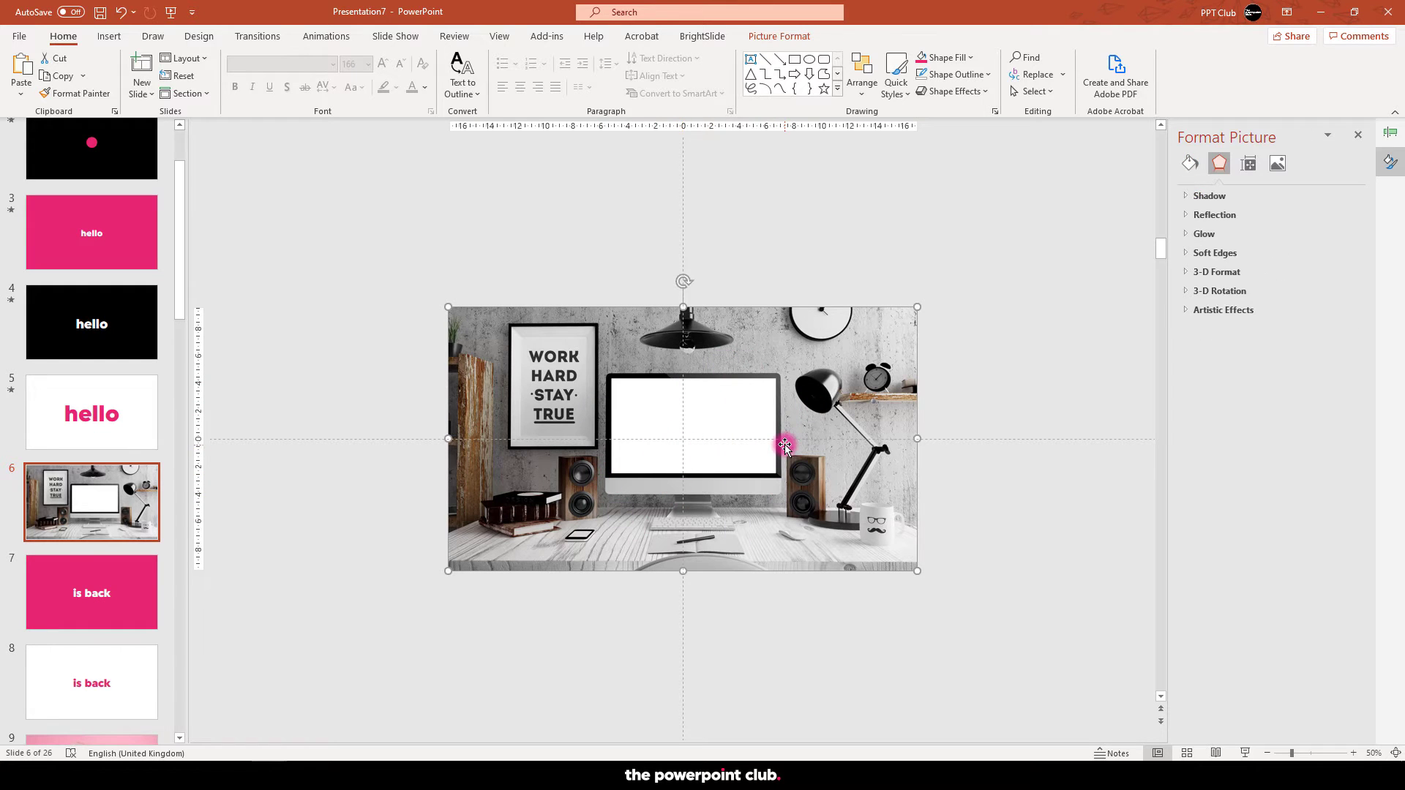
scroll(746, 431, "up", 5, "ctrl")
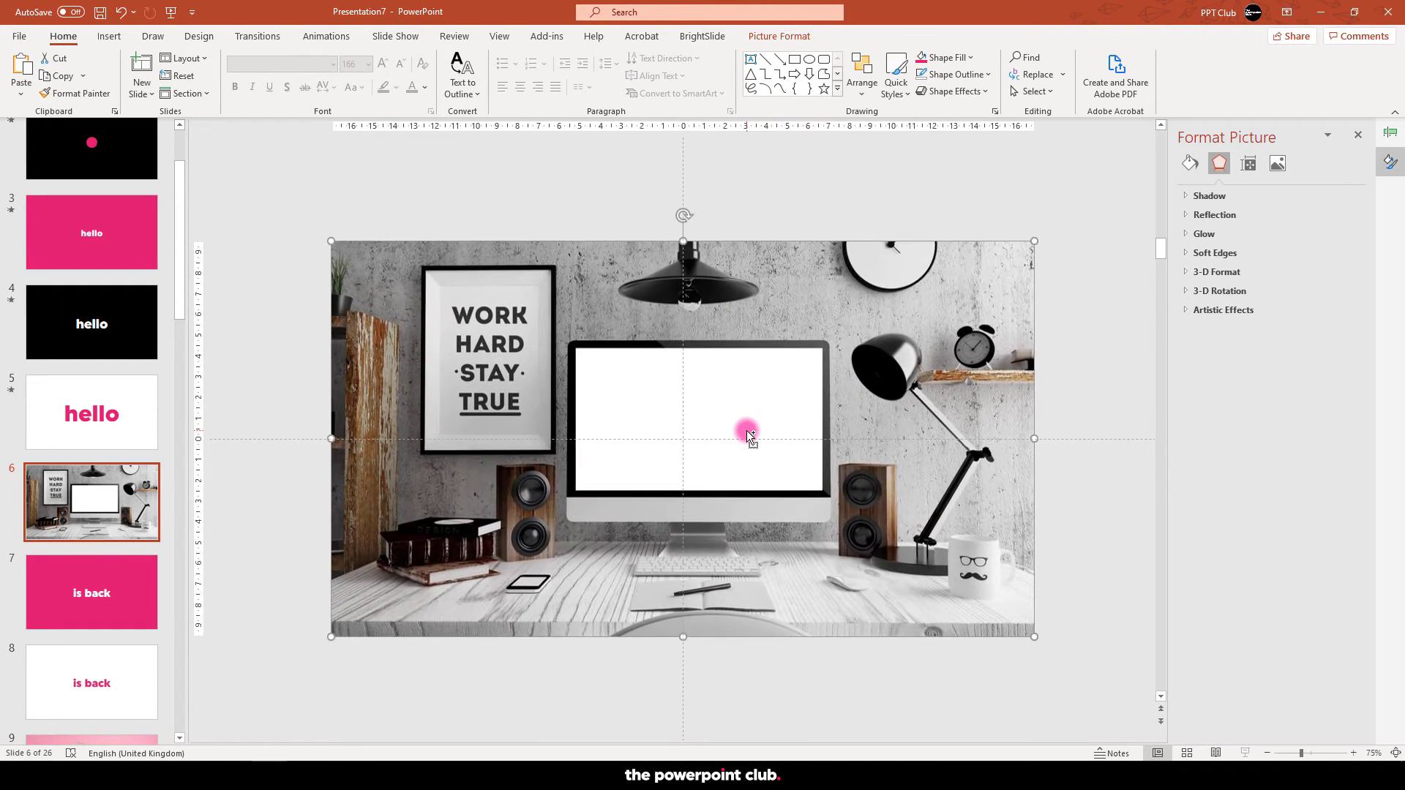
scroll(747, 431, "up", 3, "ctrl")
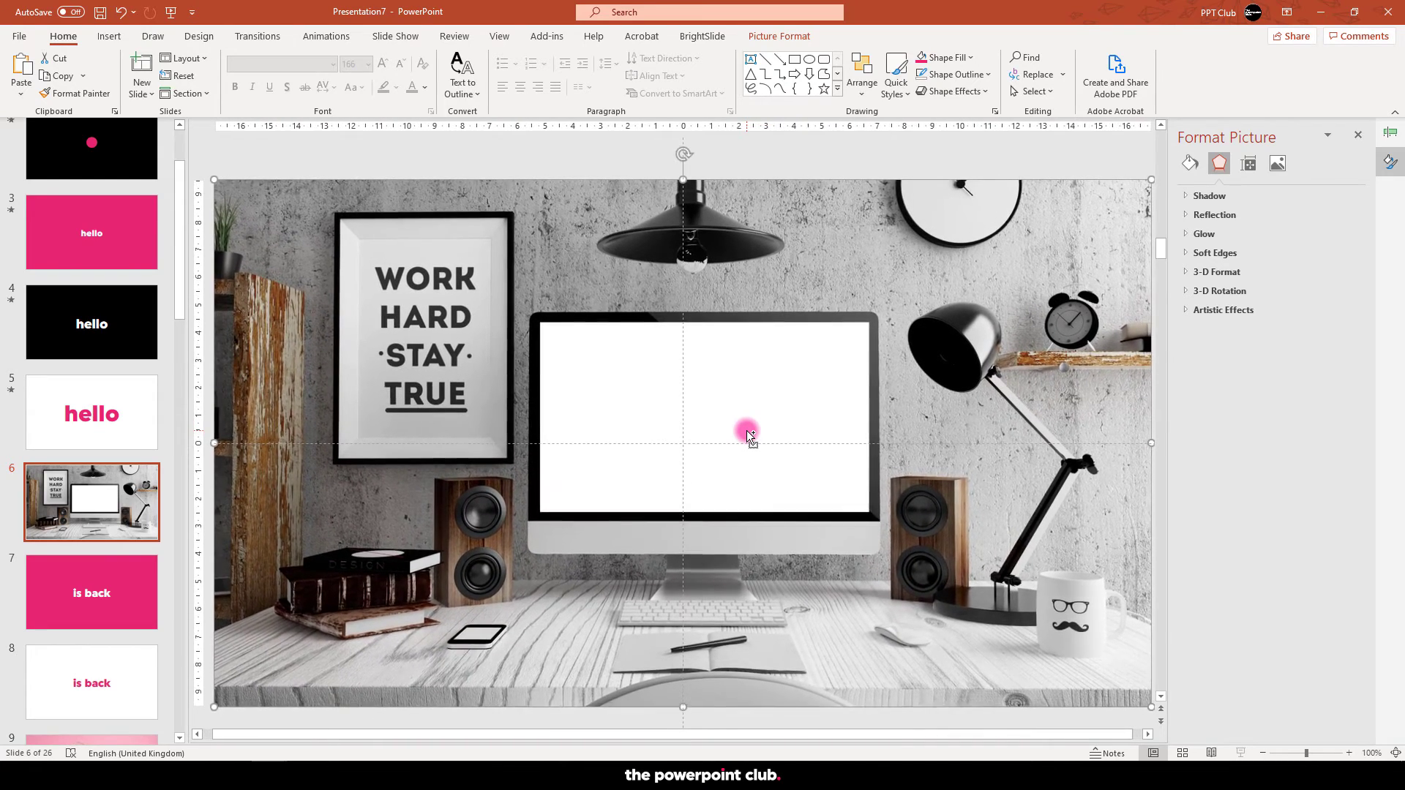